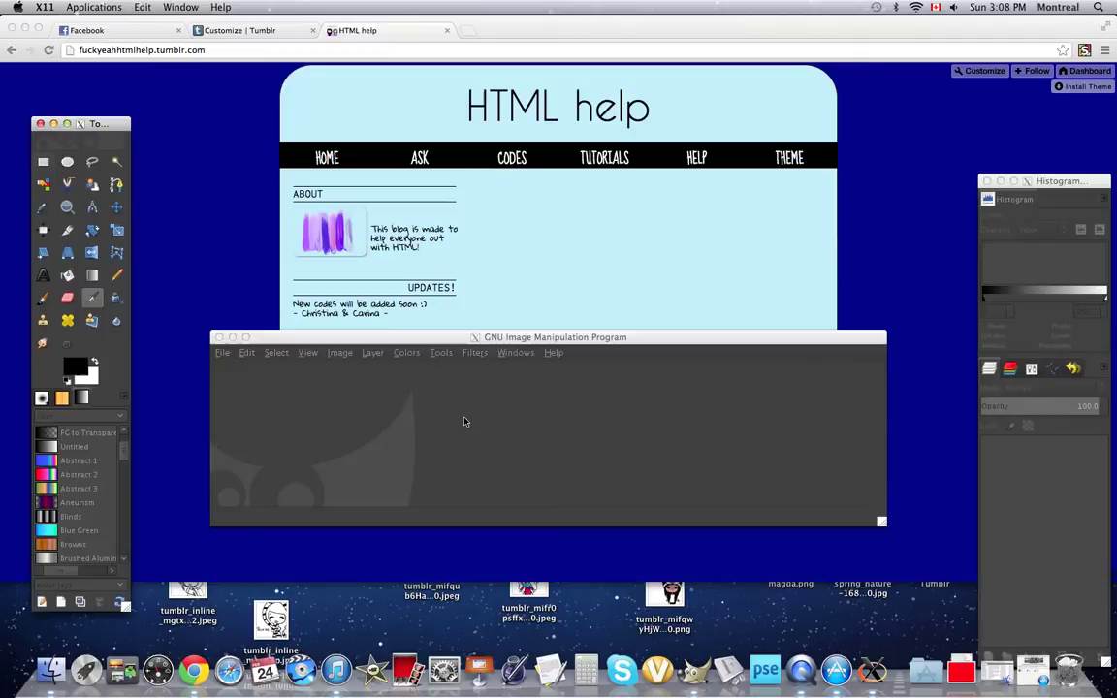
- Create a new blank image 700 pixels wide and 220 pixels high
left_click_drag(444, 341, 451, 204)
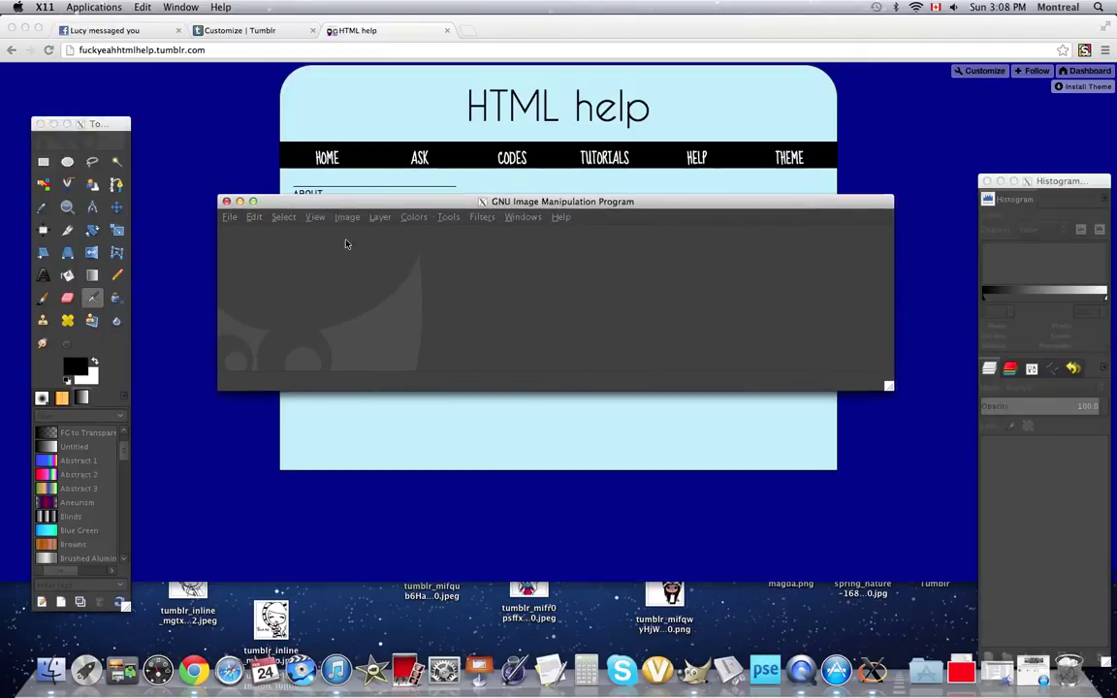
left_click(230, 216)
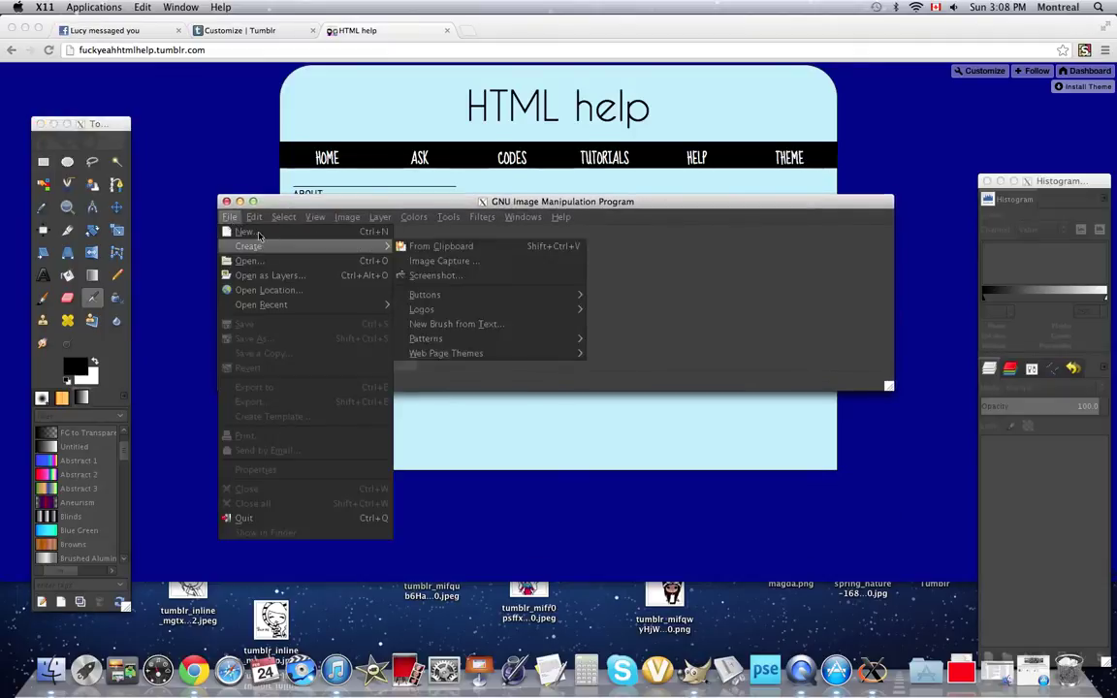
left_click(245, 232)
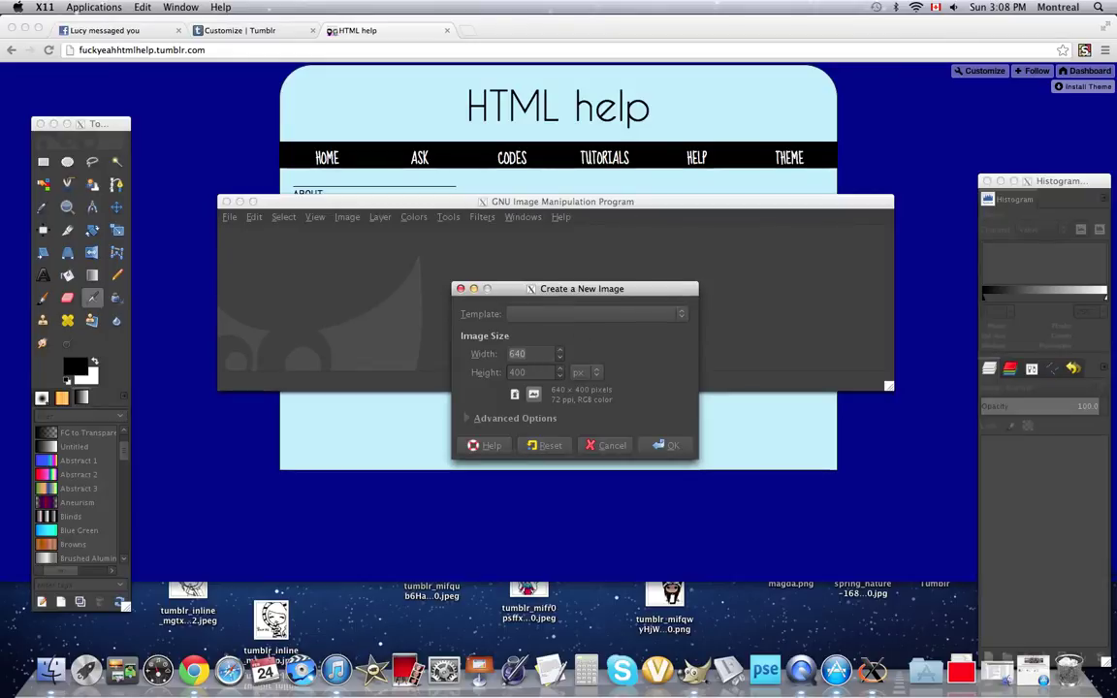
double_click(538, 354)
key("BackSpace")
type("700")
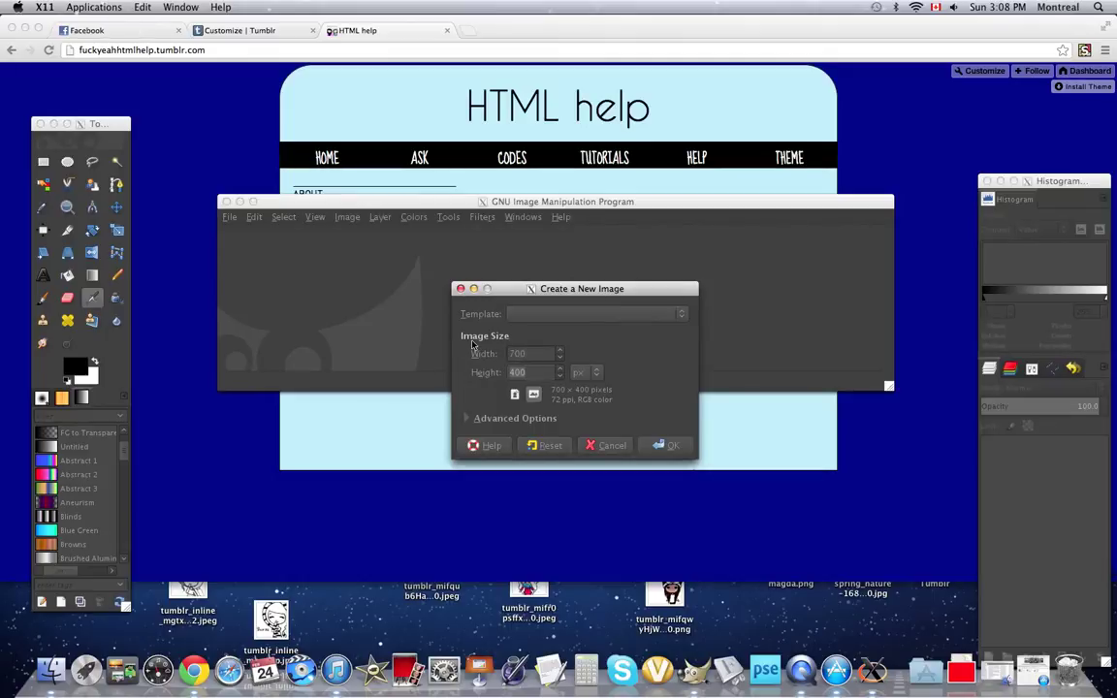
type("220")
left_click_drag(541, 200, 563, 265)
- Add a text layer reading 'smile' on the canvas and select the word
left_click(49, 276)
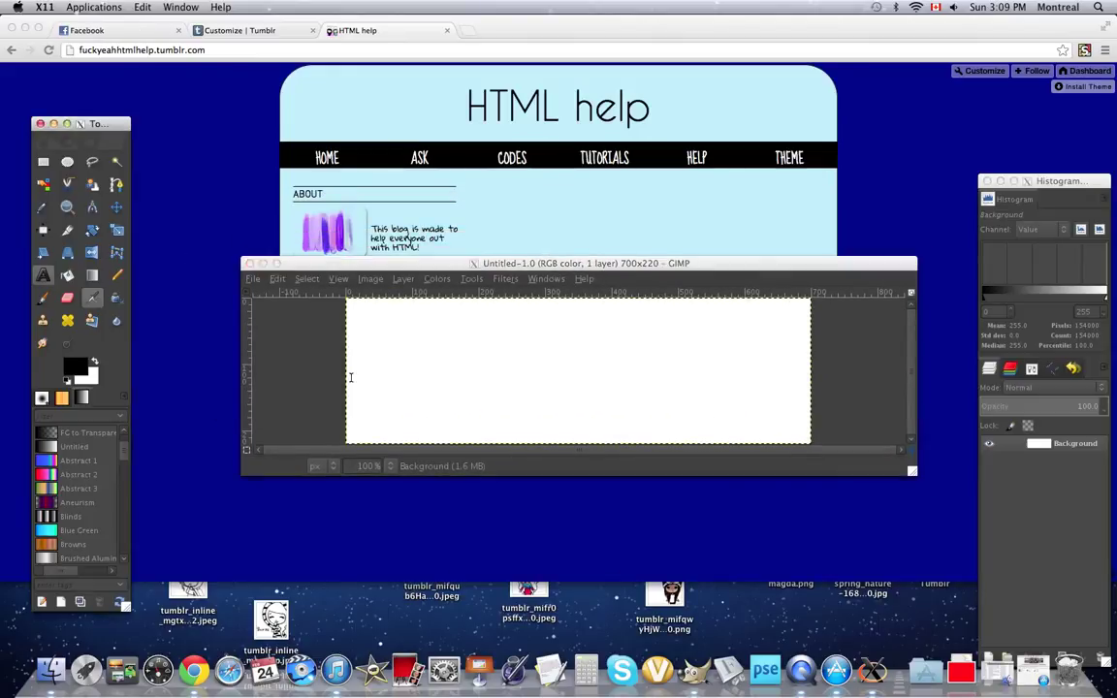
left_click(369, 361)
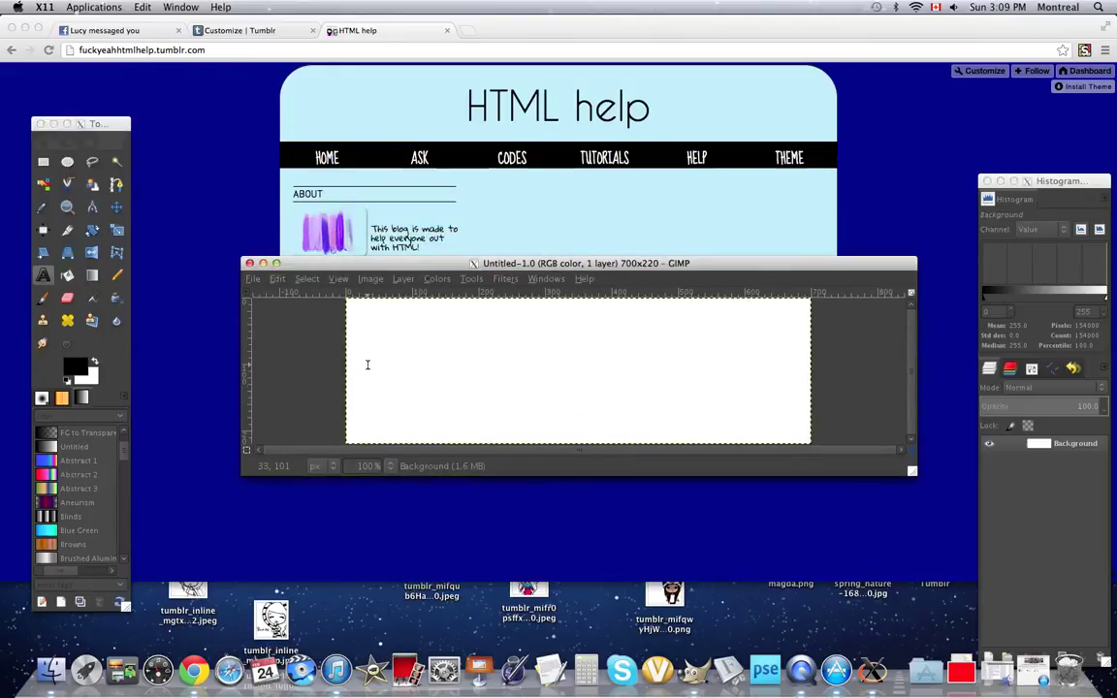
left_click(368, 365)
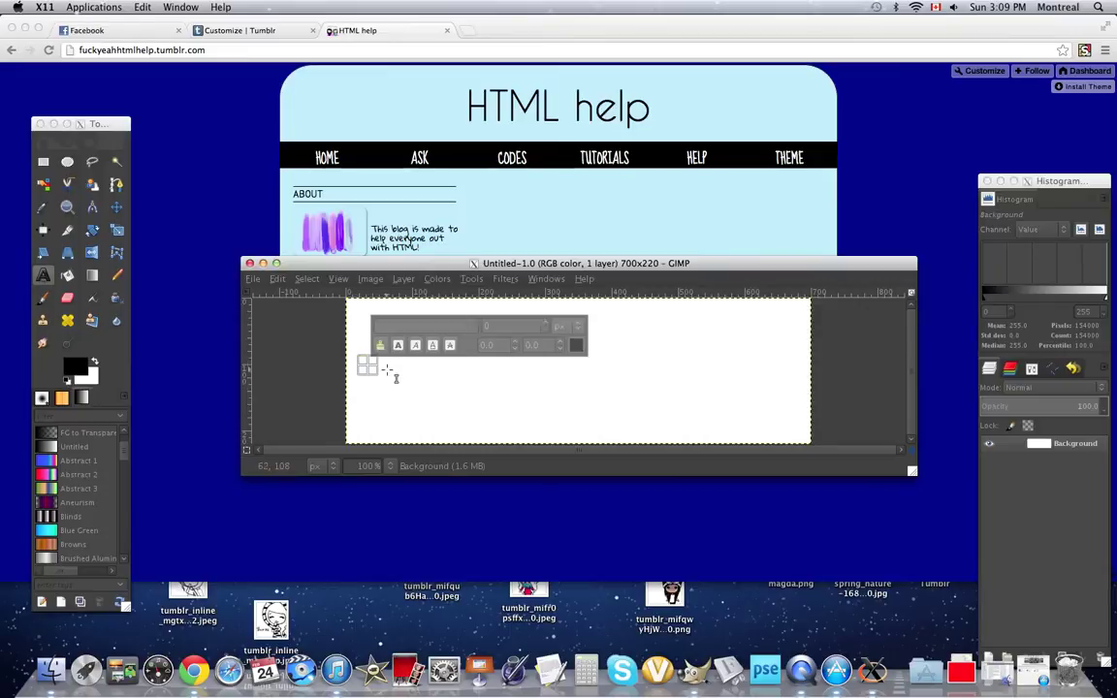
type("smile")
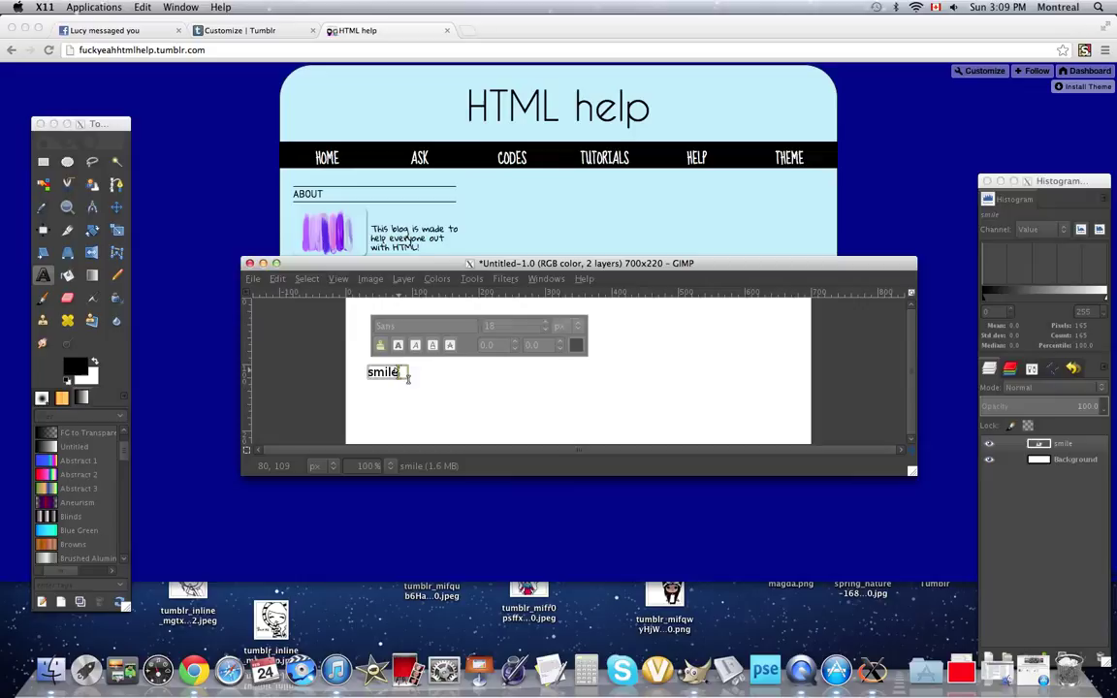
left_click_drag(408, 376, 353, 371)
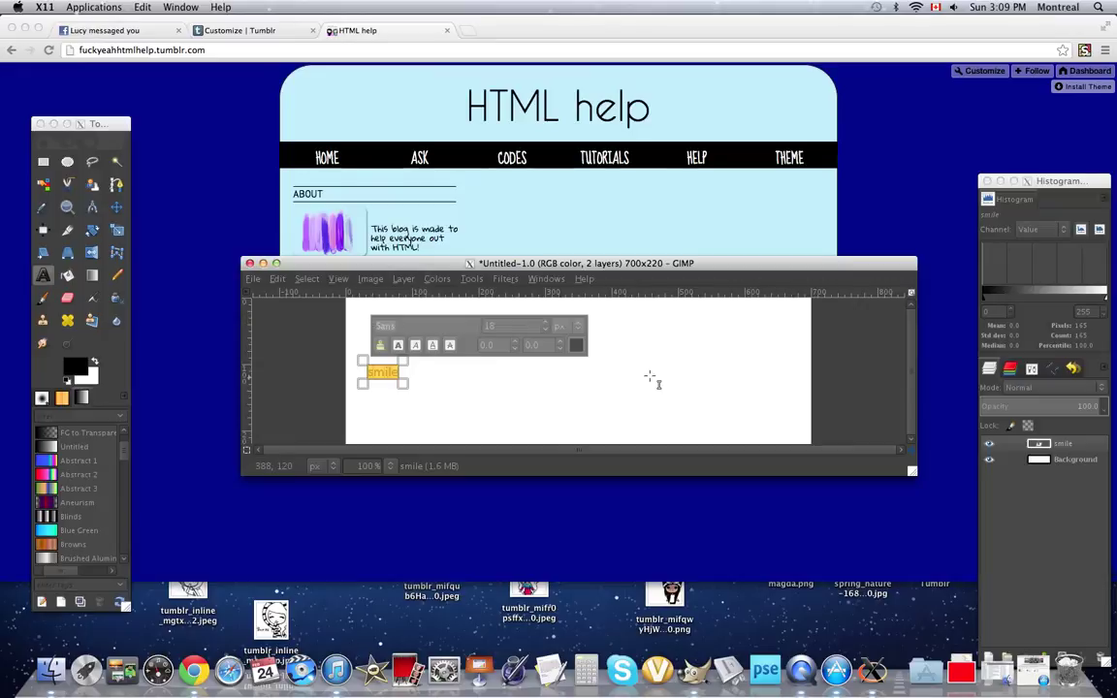
- Set the text's font to KG Always A Good Time
type("Kg")
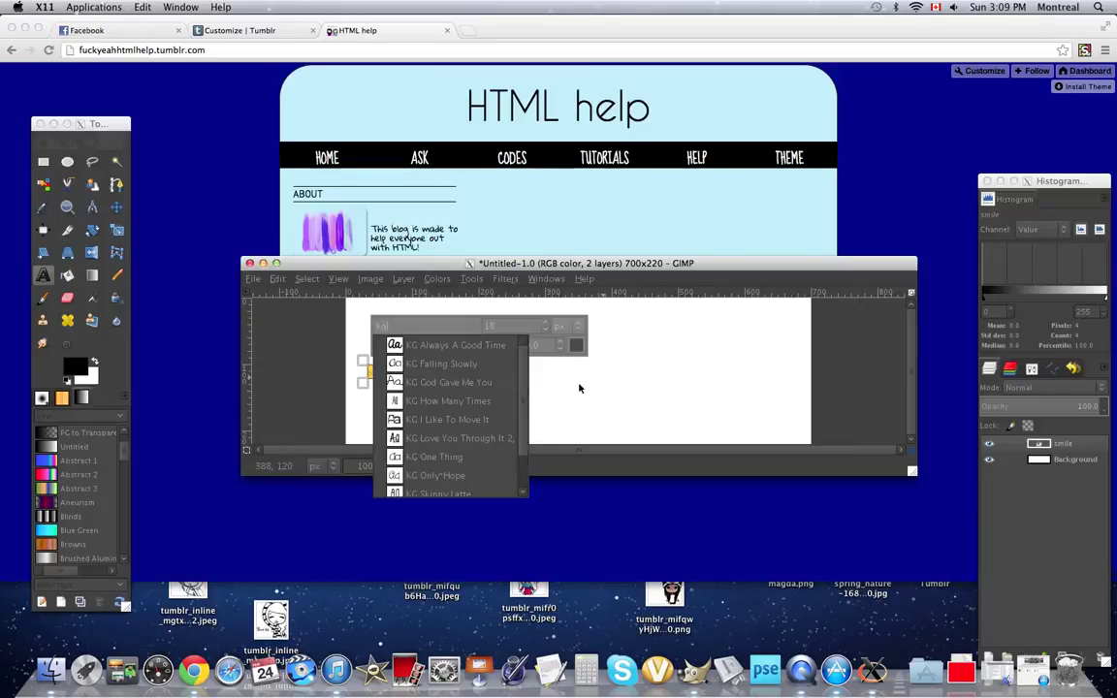
scroll(448, 383, "down", 2)
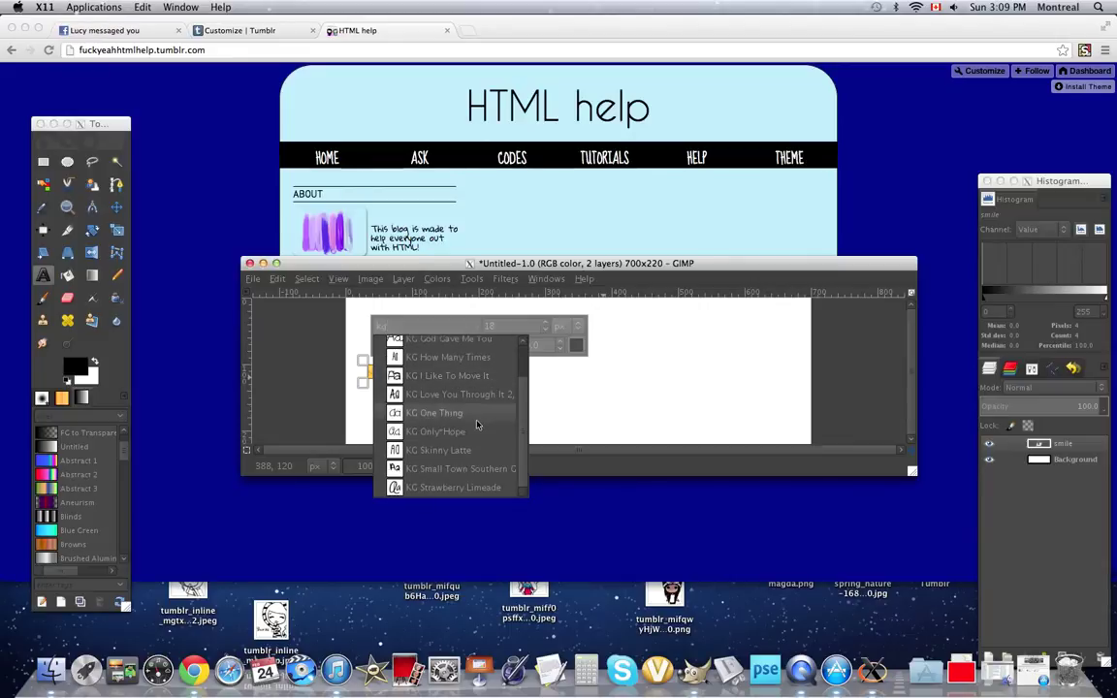
scroll(474, 445, "up", 2)
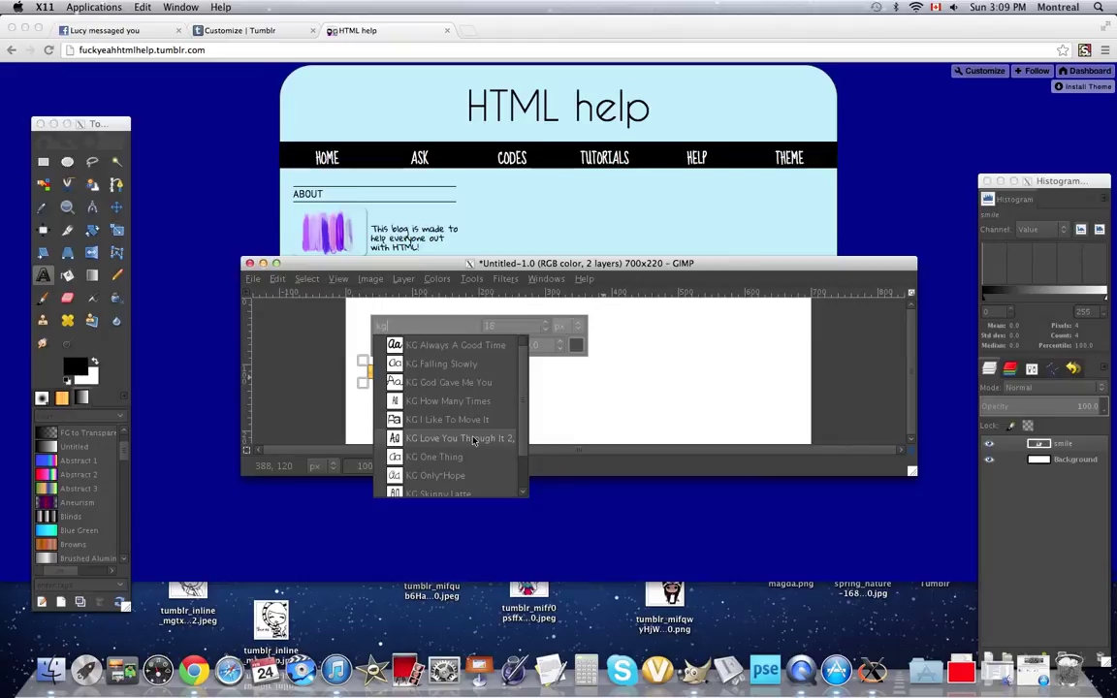
left_click(463, 346)
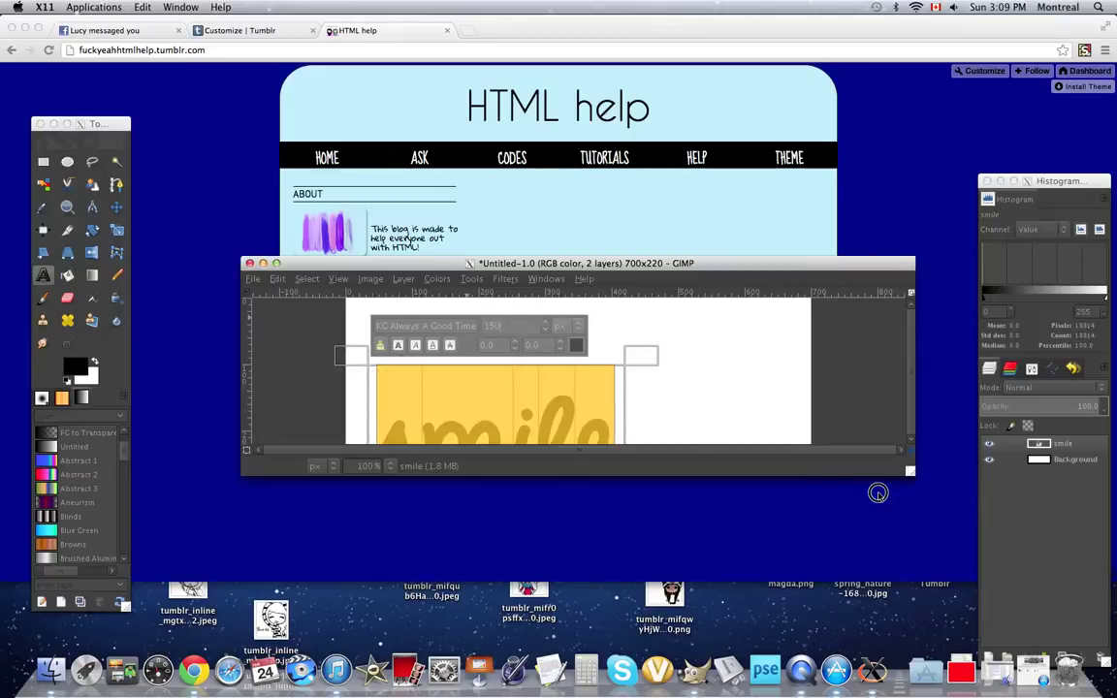
- Resize the 150 px 'smile' text box so the word fits on one line, centred
left_click_drag(909, 471, 857, 544)
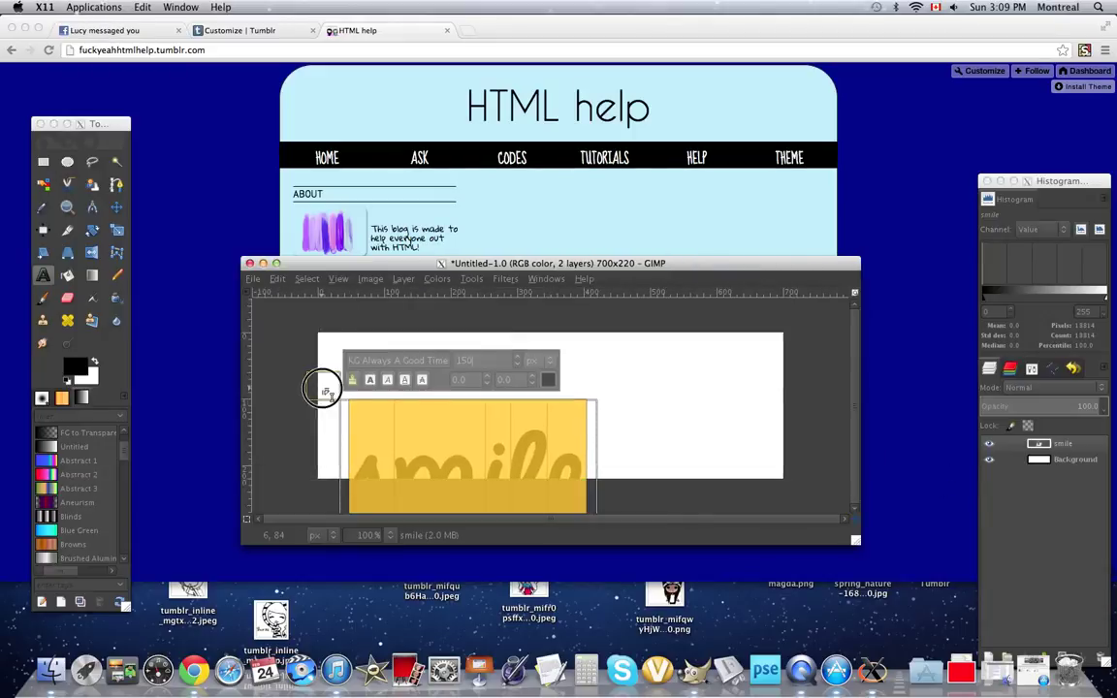
left_click_drag(323, 388, 351, 335)
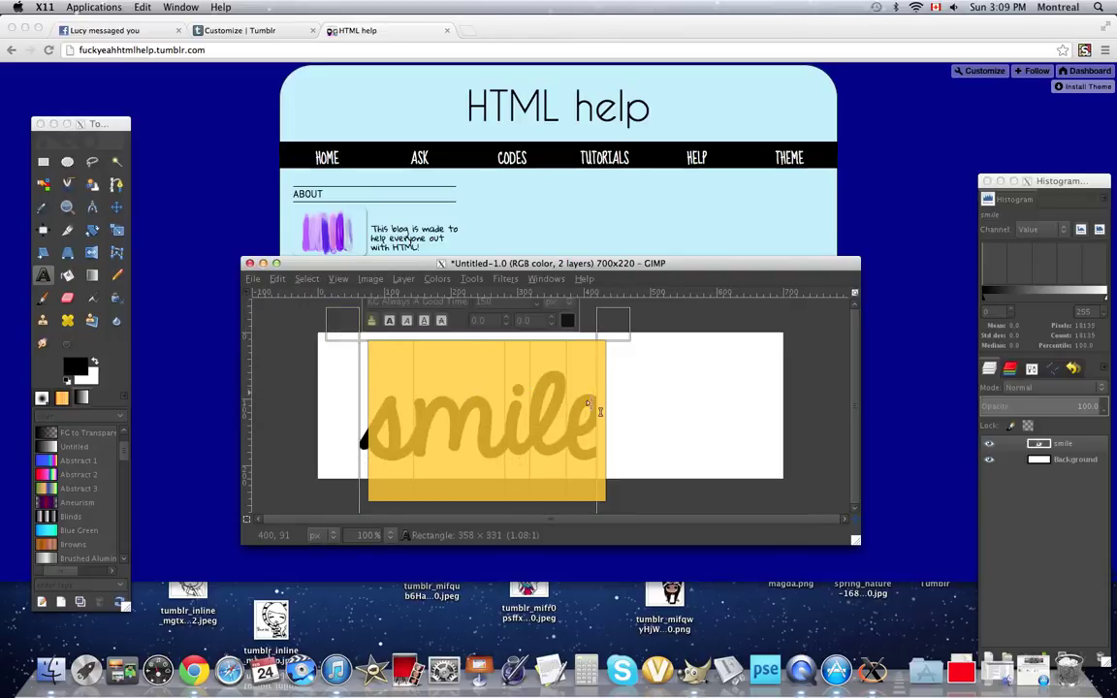
left_click_drag(600, 412, 697, 415)
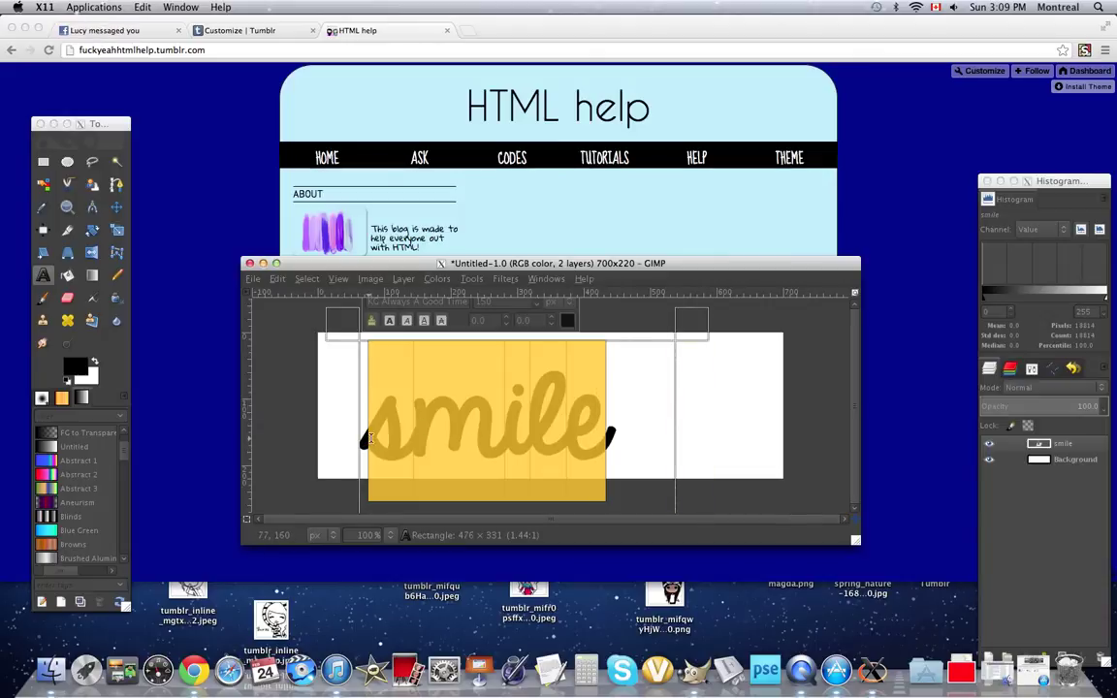
left_click(388, 434)
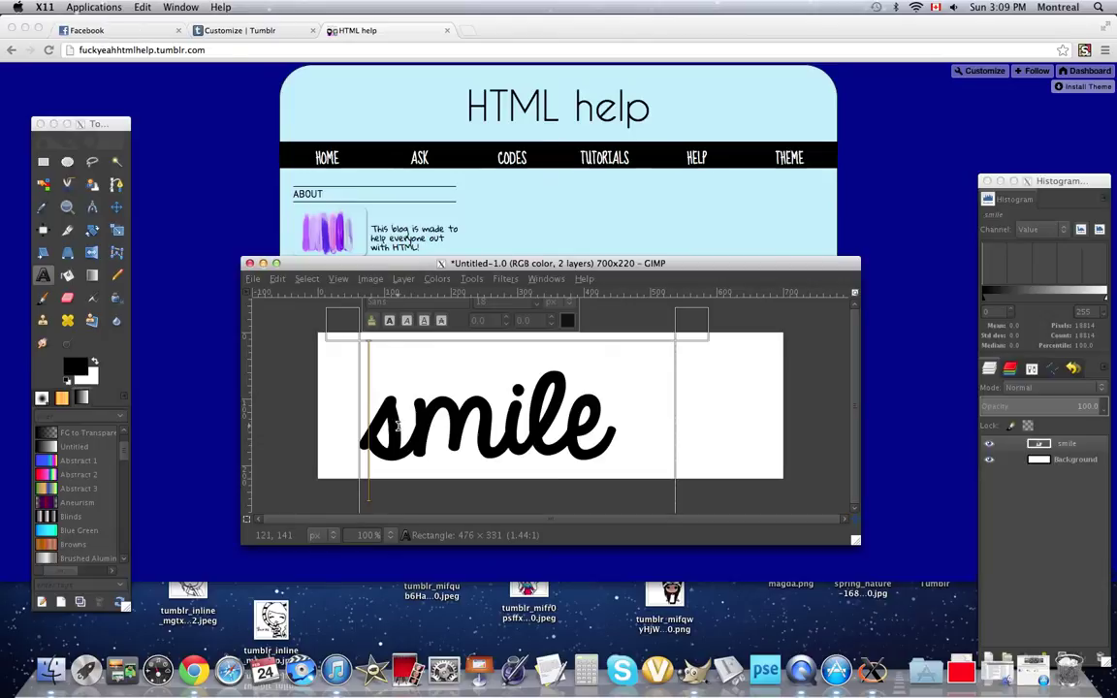
left_click(369, 436)
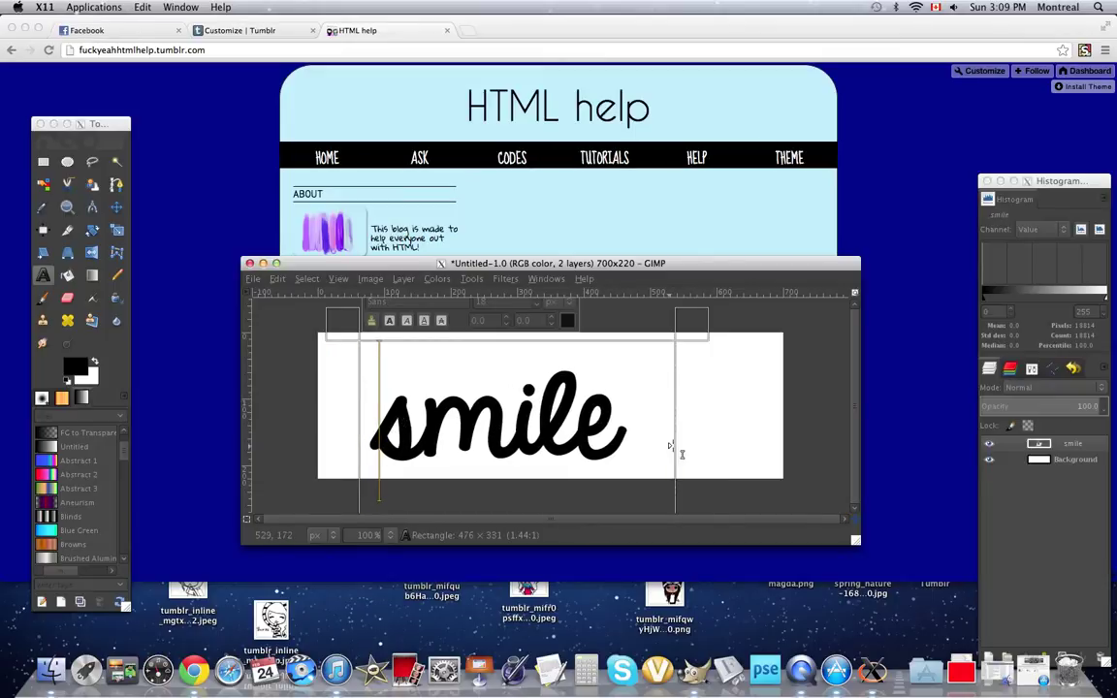
left_click_drag(702, 438, 766, 424)
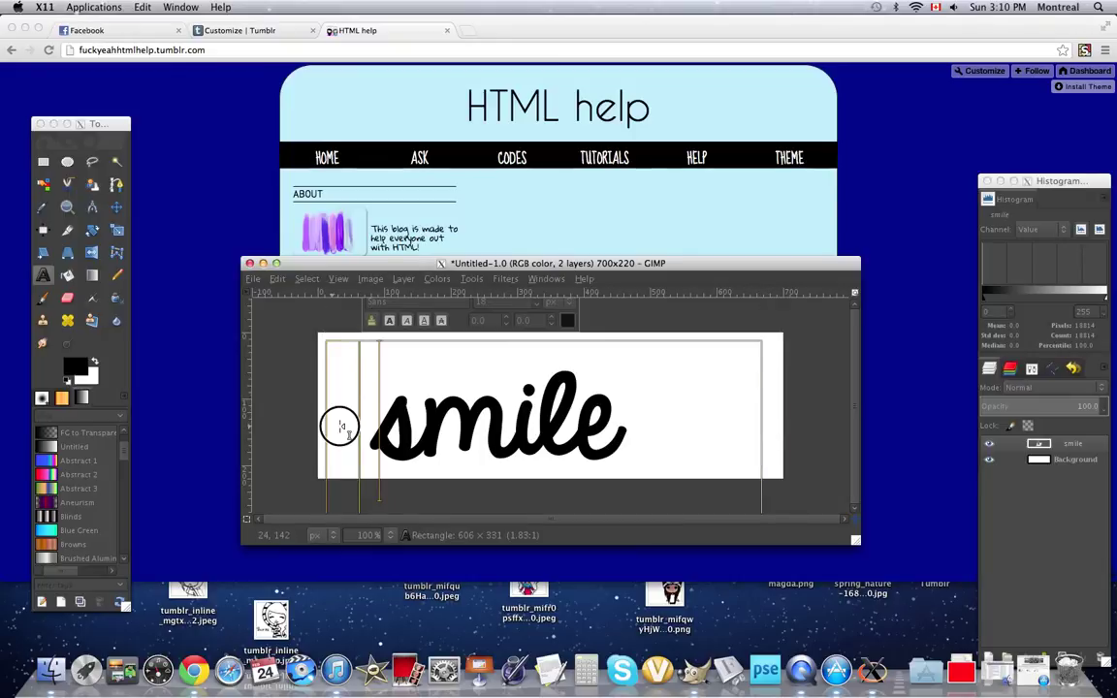
left_click_drag(339, 419, 377, 417)
mouse_move(622, 337)
left_mouse_down()
mouse_move(625, 309)
mouse_move(627, 321)
left_mouse_up()
left_click_drag(361, 424, 368, 428)
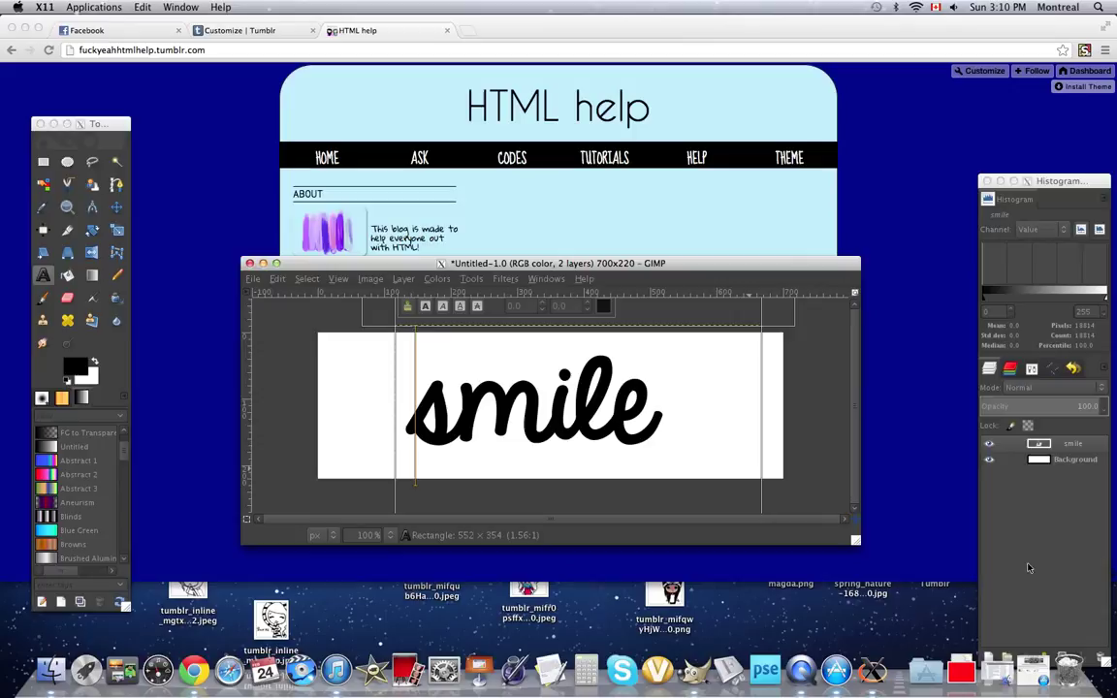
- Select the outline of the smile lettering from its layer and choose the Blend tool
left_click_drag(852, 551, 851, 576)
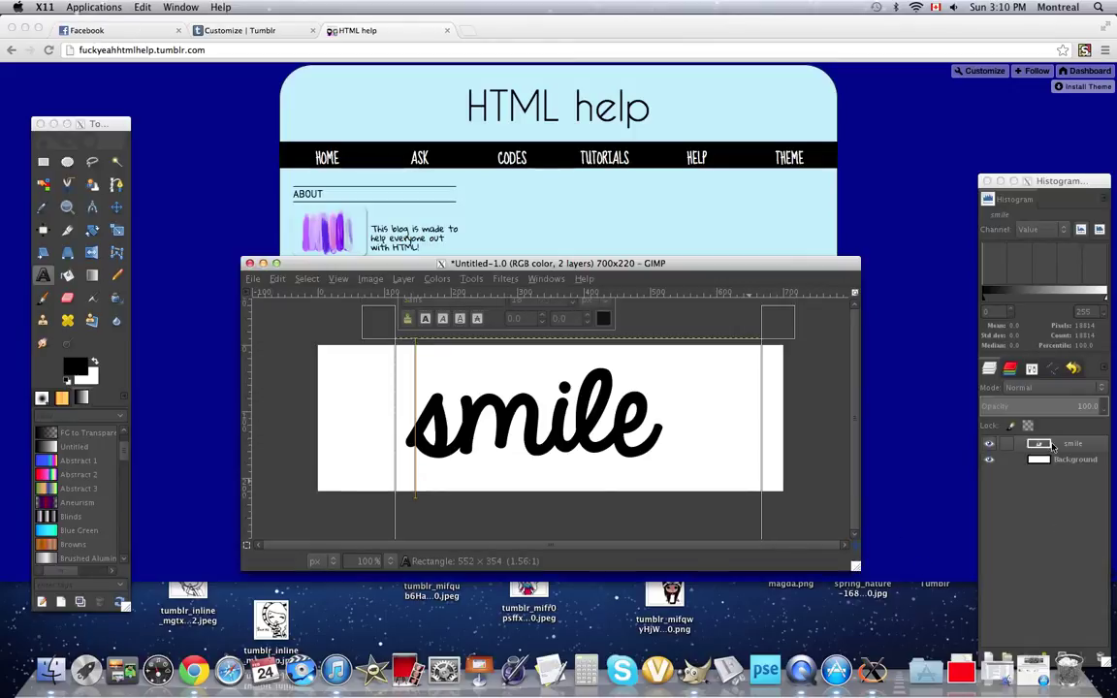
left_click(1053, 446)
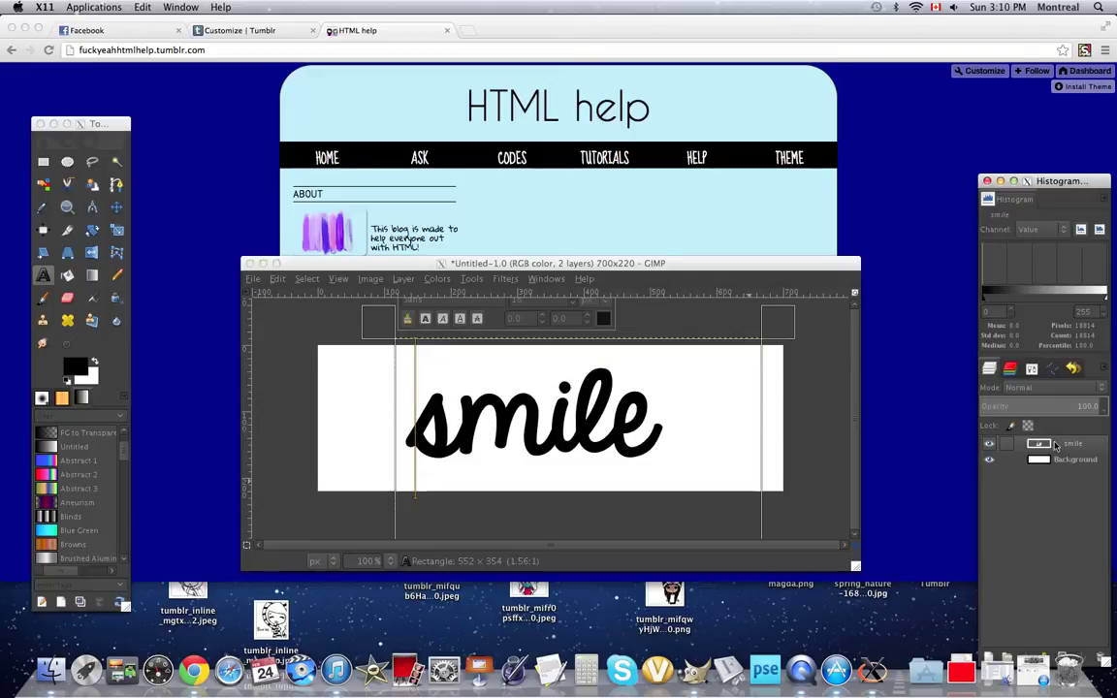
right_click(1057, 444)
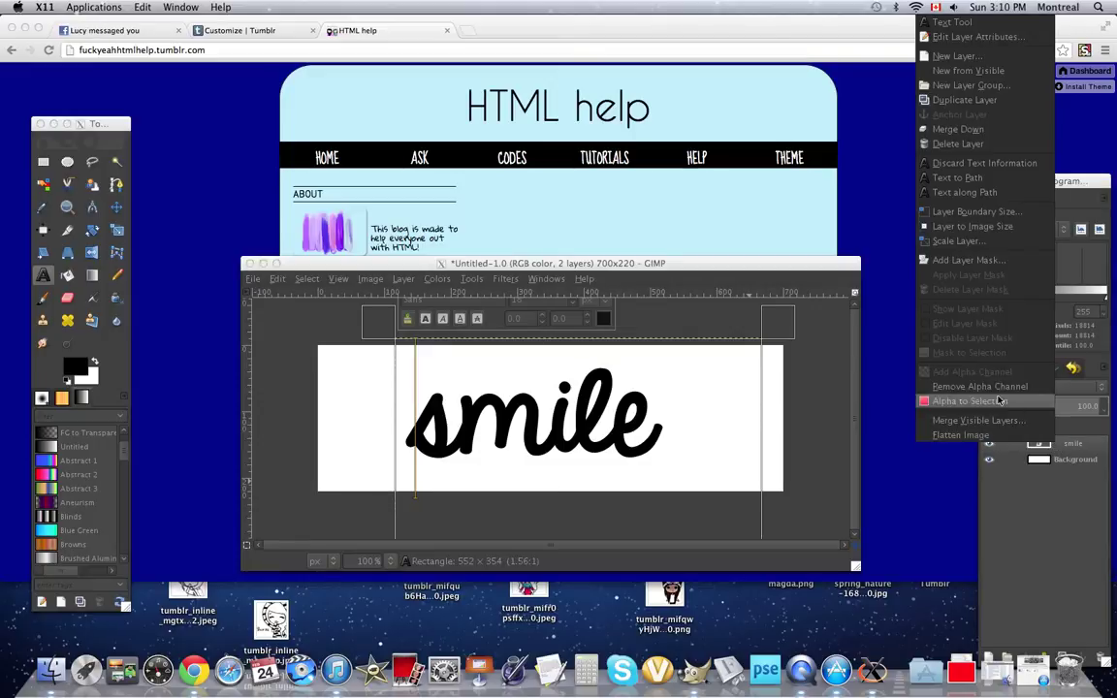
left_click(985, 393)
left_click(98, 284)
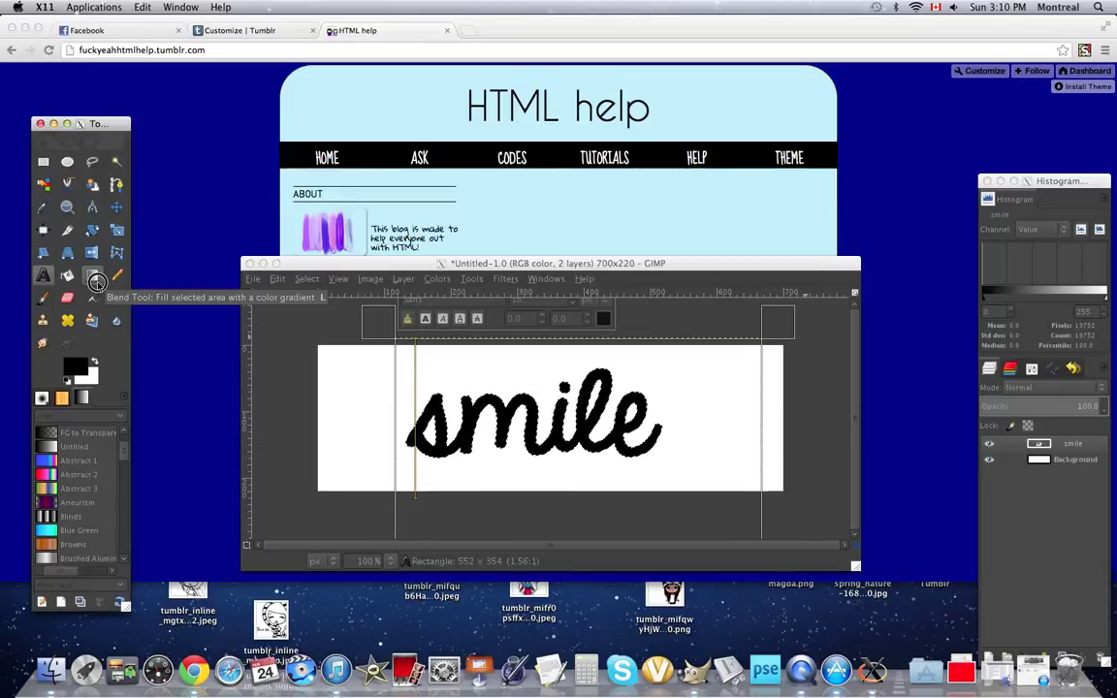
left_click(98, 283)
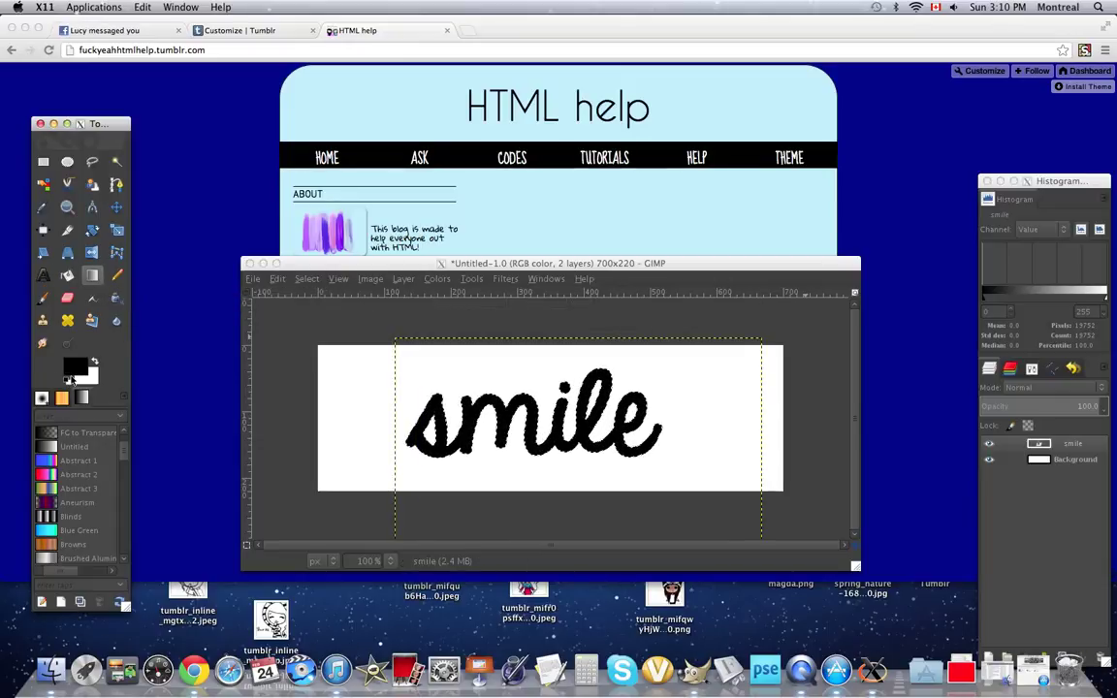
- Set the foreground colour to bright yellow ffe432
left_click(74, 371)
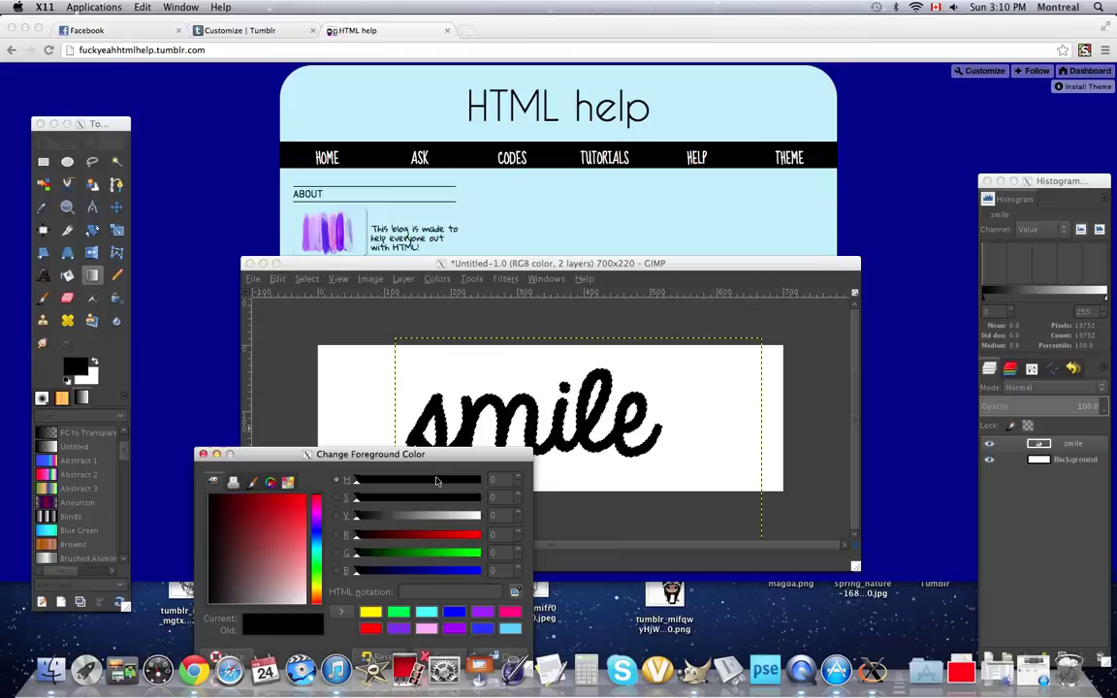
left_click_drag(439, 462, 458, 378)
left_click(333, 508)
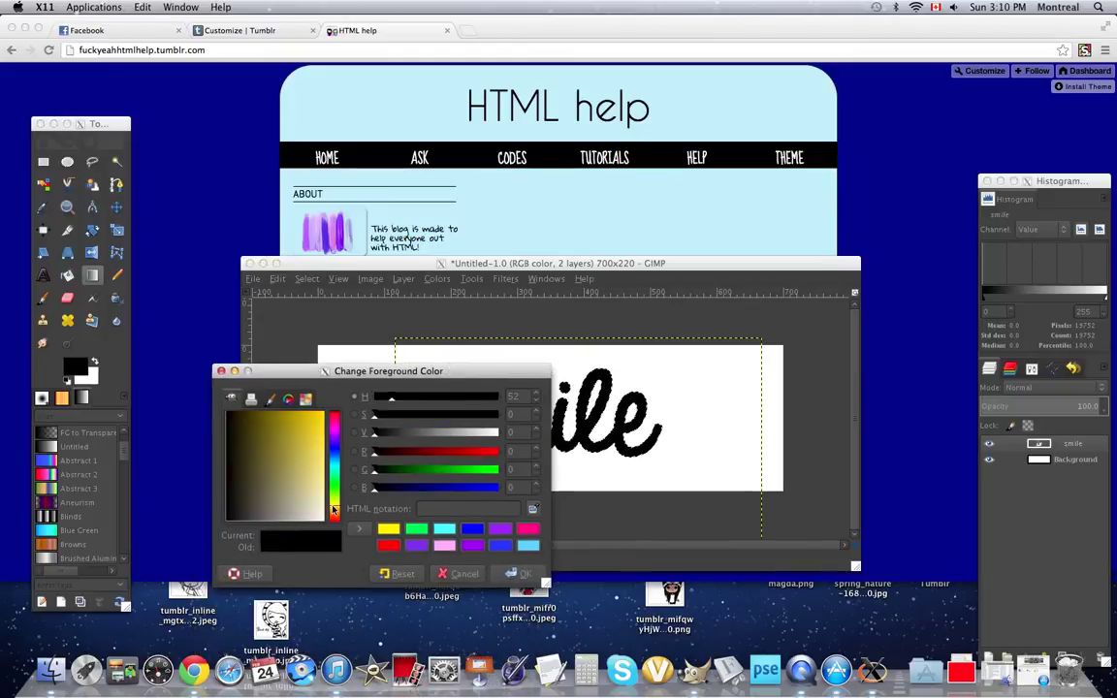
left_click_drag(311, 469, 309, 411)
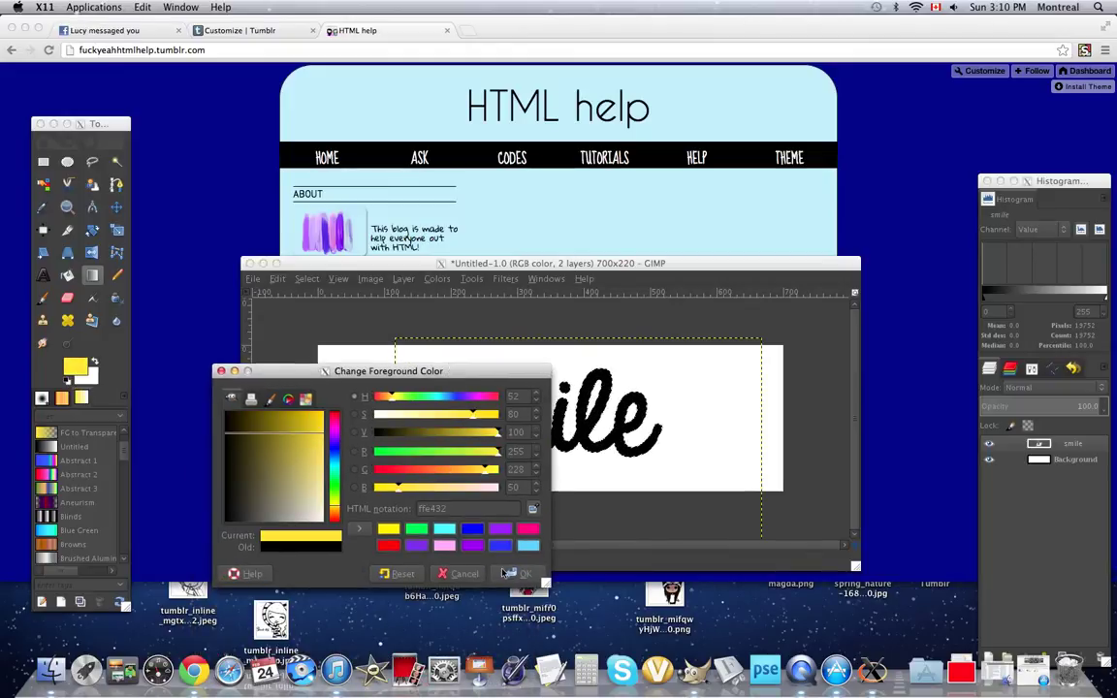
left_click(517, 575)
- Set the background colour to vivid magenta ff0aeb
left_click(93, 379)
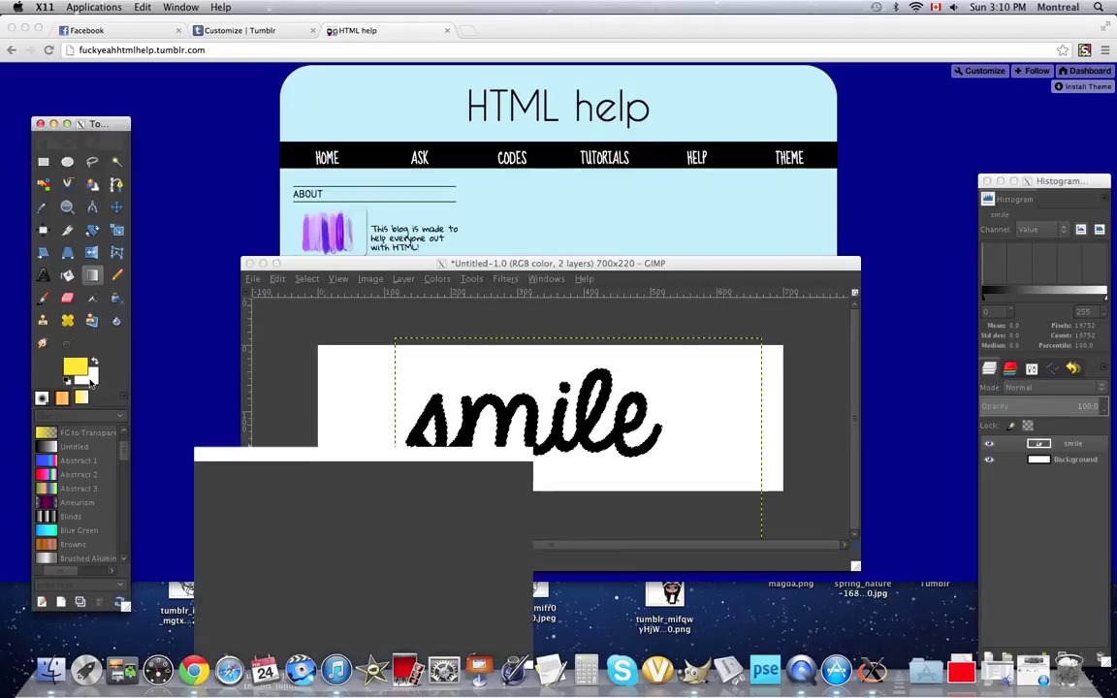
left_click(339, 436)
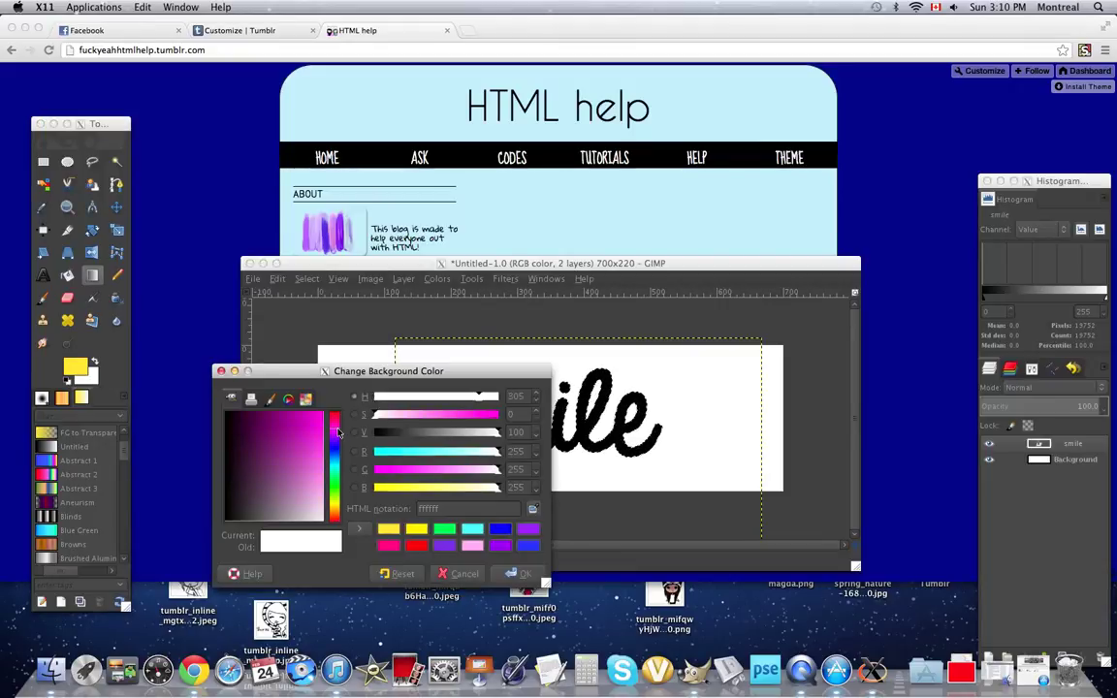
left_click(320, 415)
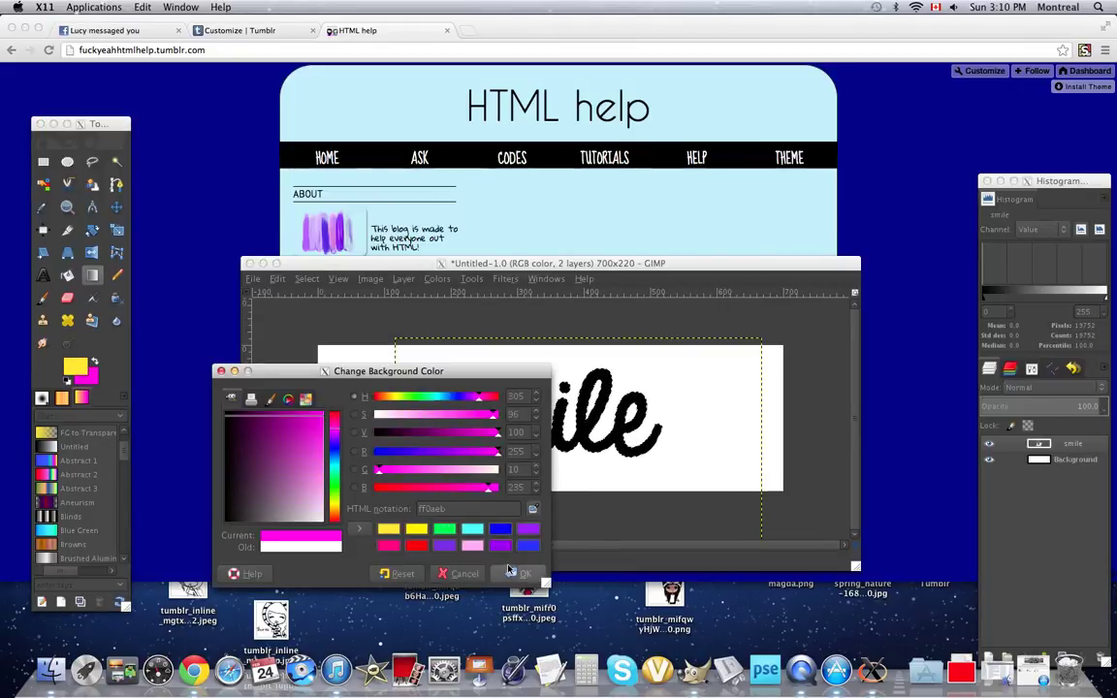
key("Return")
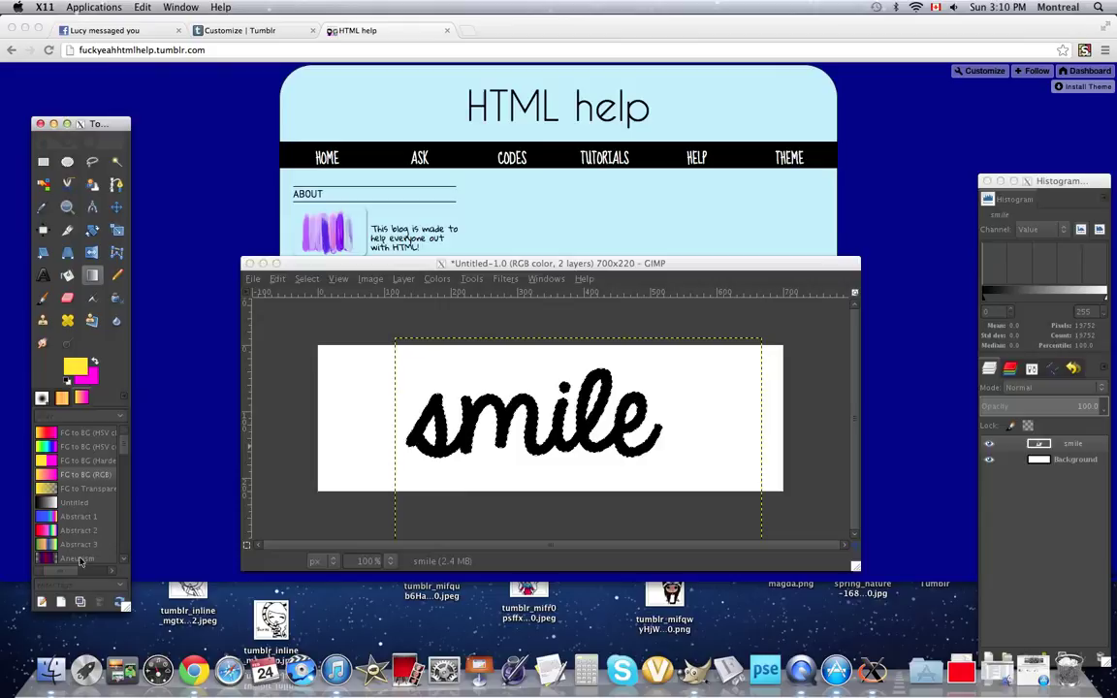
- Fill the lettering left to right with the FG to BG (RGB) gradient, then deselect
left_click(92, 475)
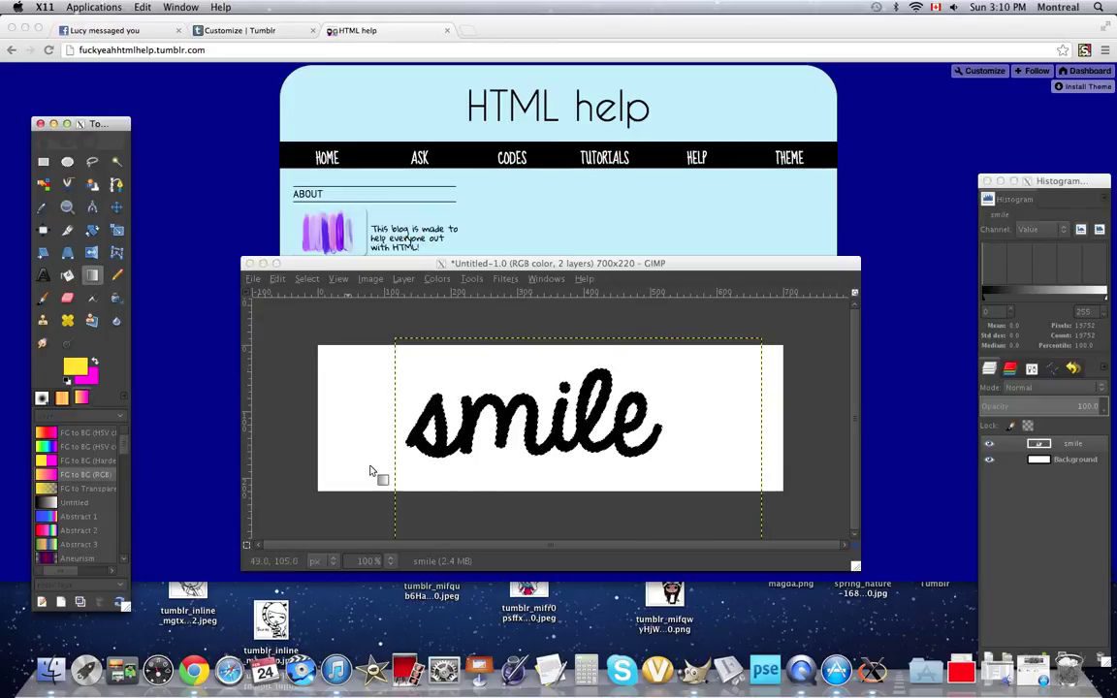
left_click_drag(404, 434, 665, 438)
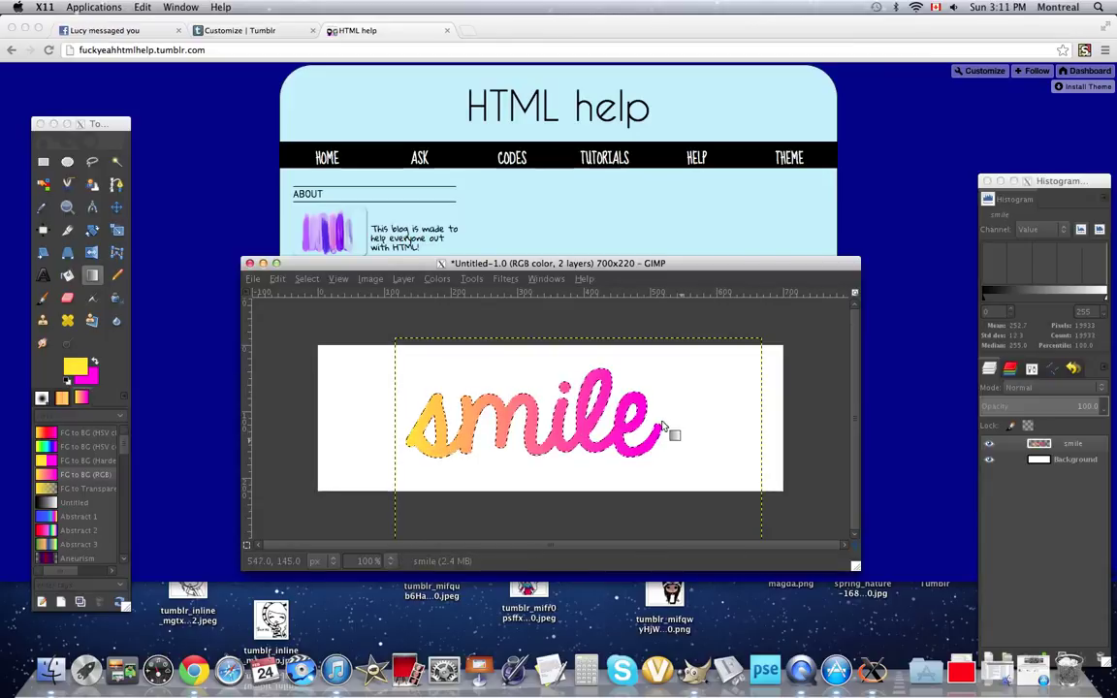
left_click(315, 278)
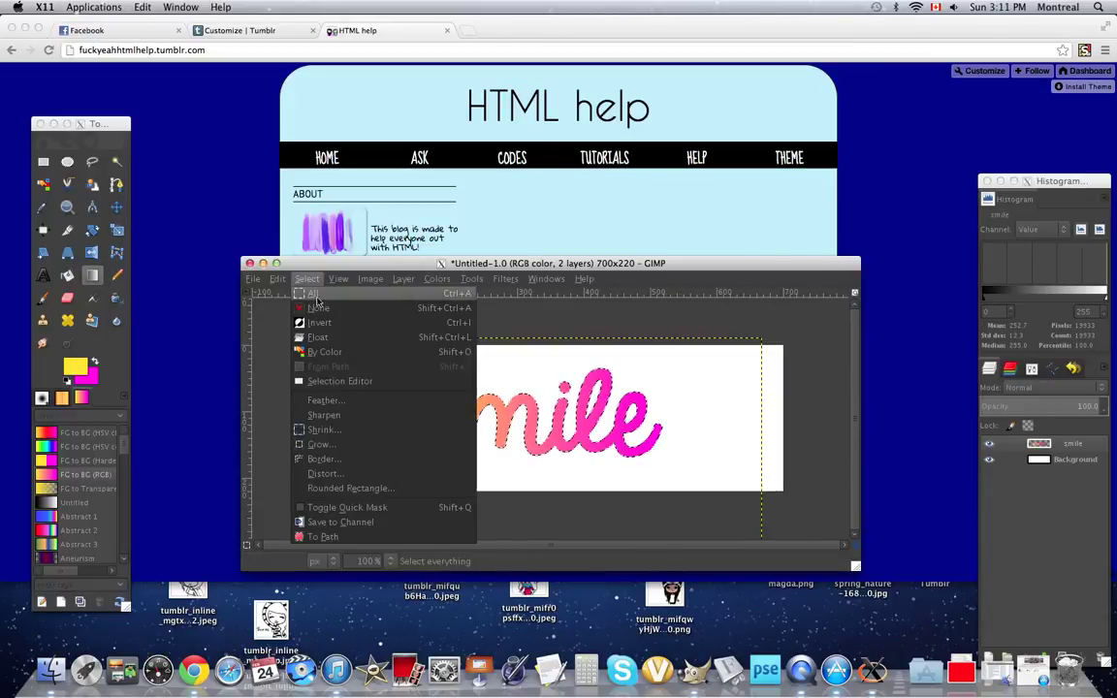
left_click(315, 313)
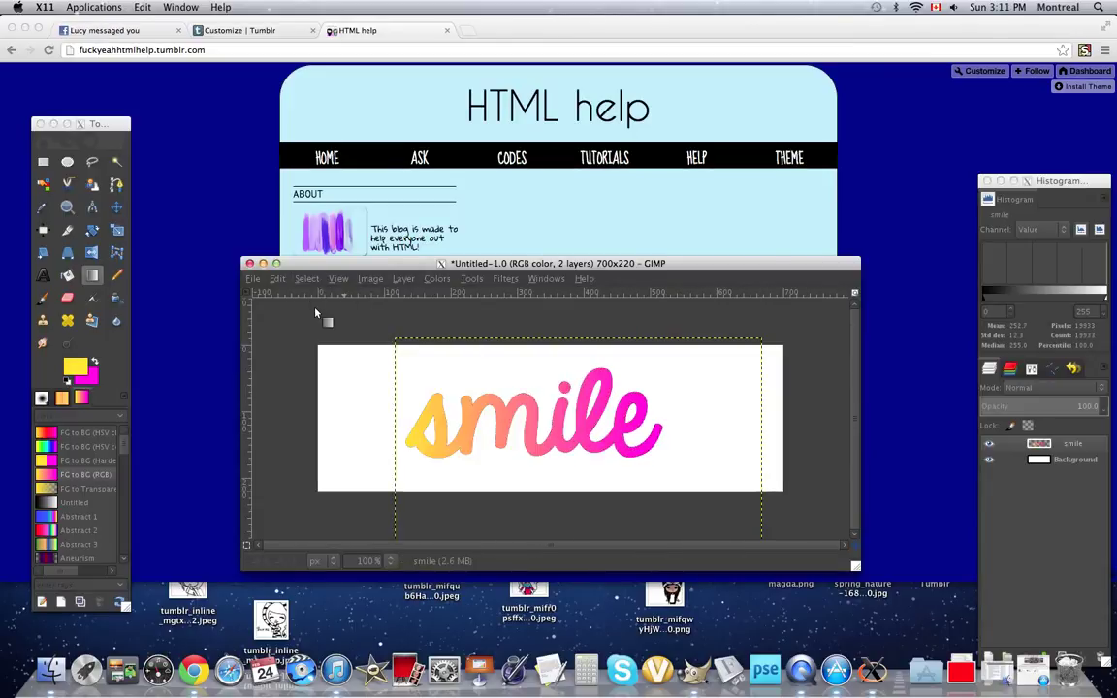
- Make the smile layer the active layer again
left_click(1055, 462)
left_click(1056, 462)
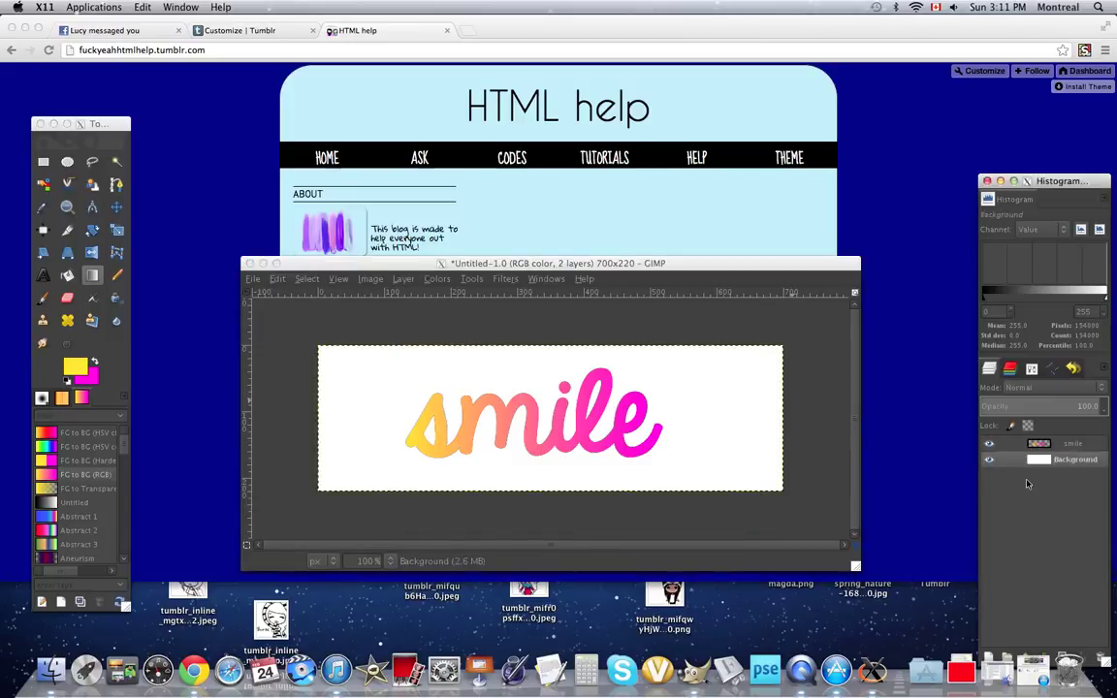
left_click(1057, 443)
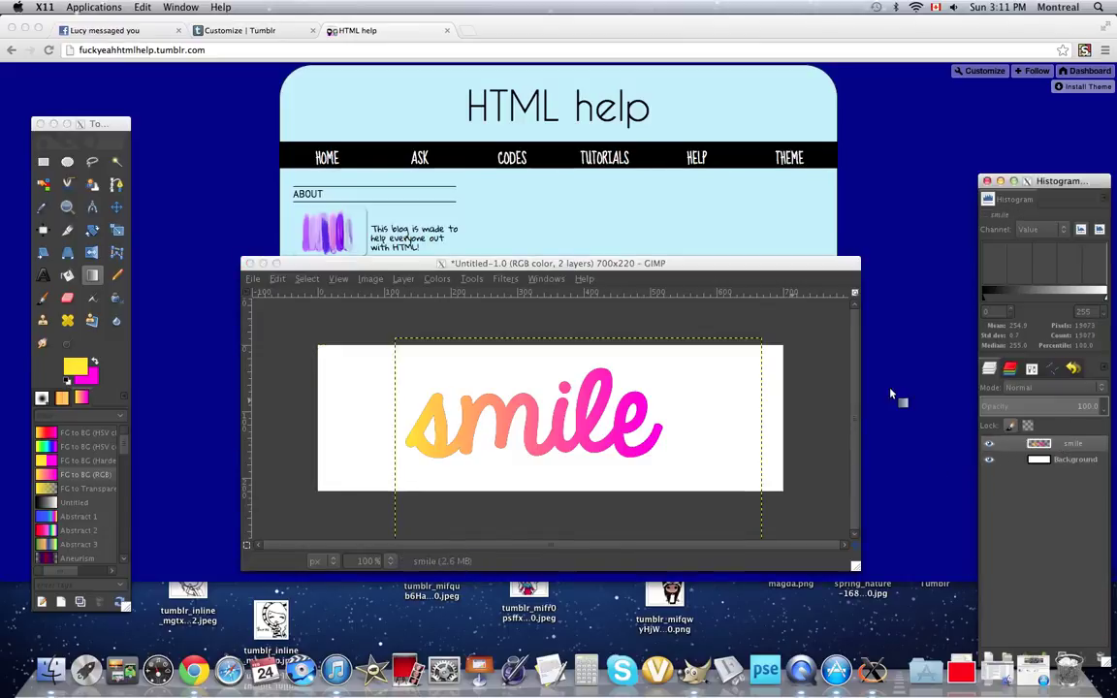
- Open Filters > Light and Shadow > Drop Shadow with Allow resizing turned off
left_click(514, 280)
left_click(514, 280)
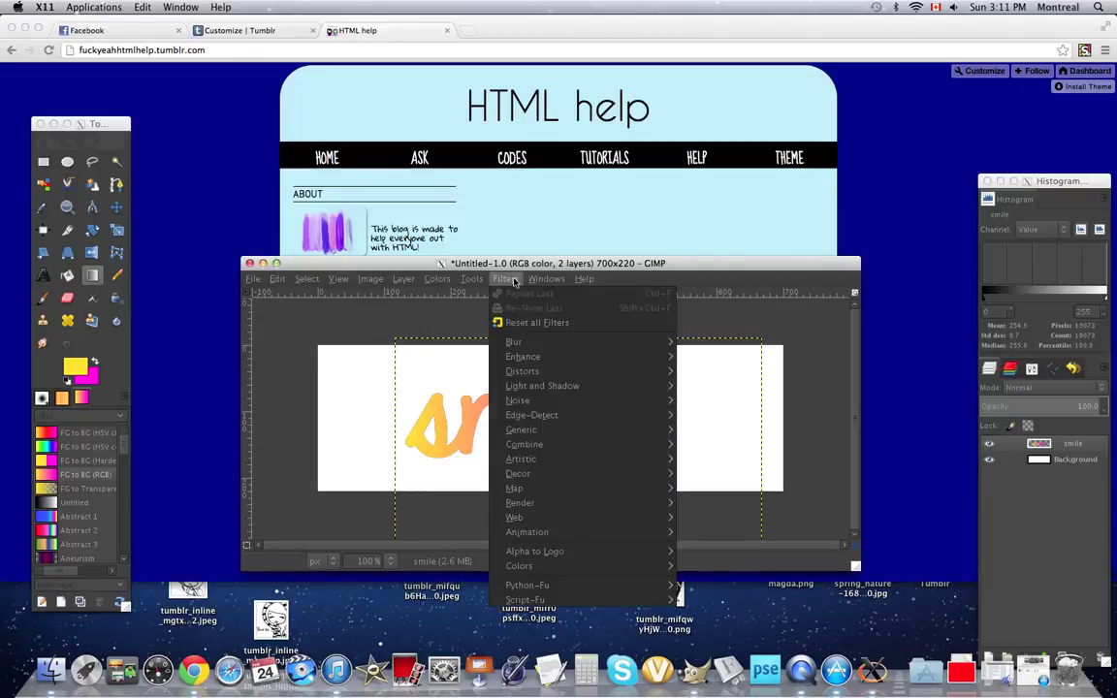
mouse_move(569, 388)
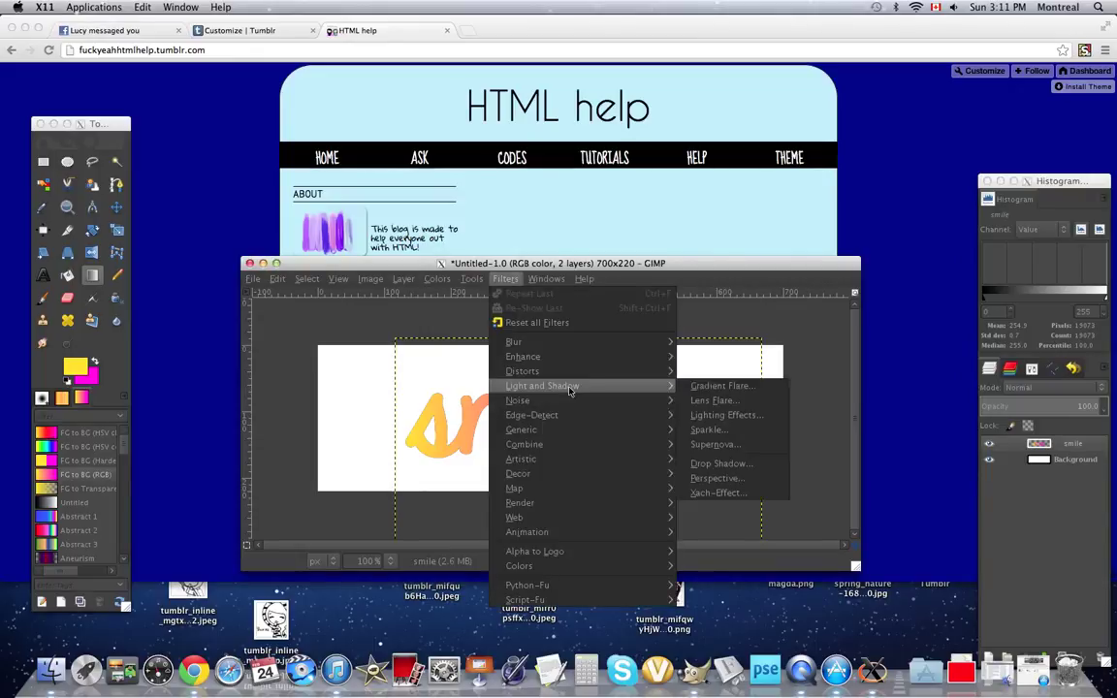
left_click(720, 464)
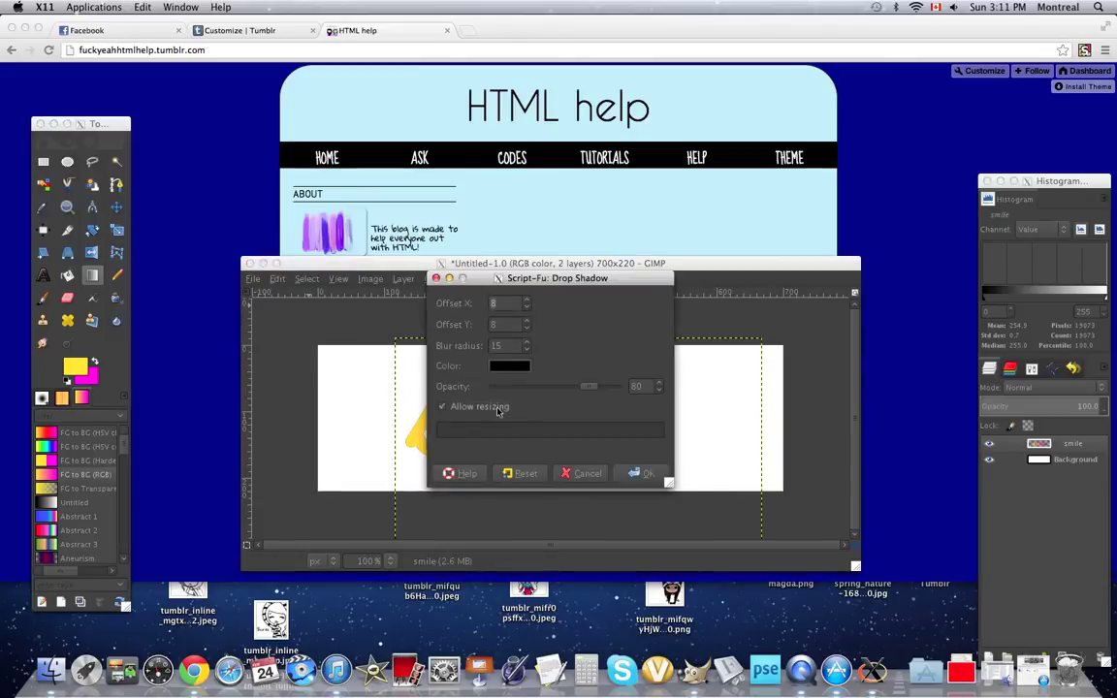
left_click(442, 406)
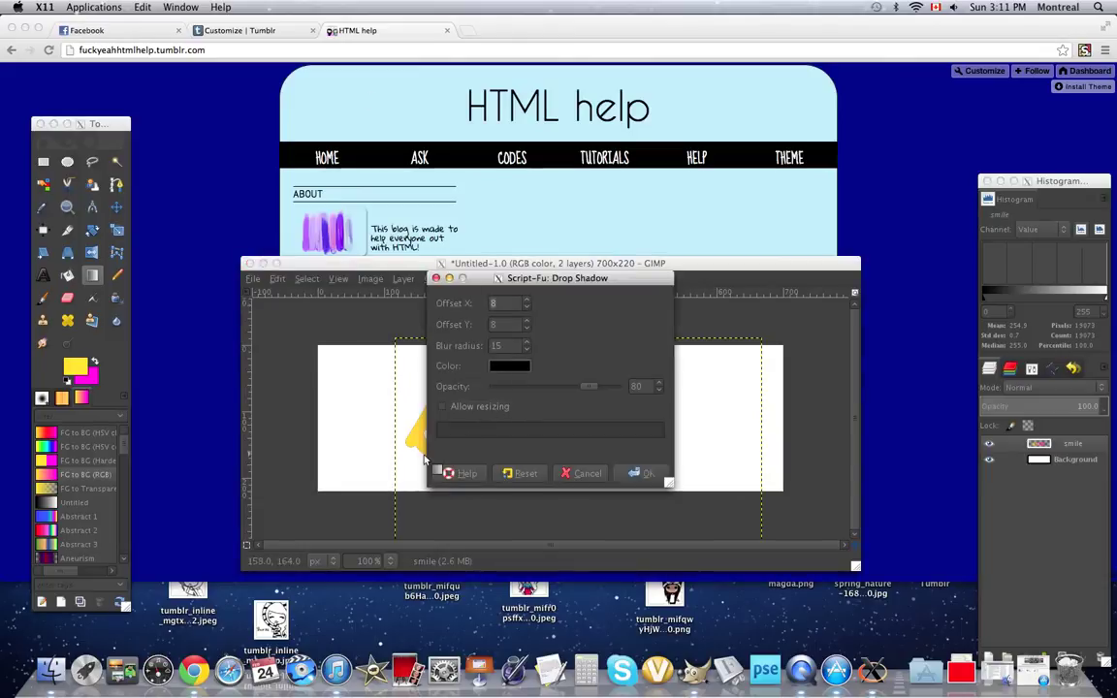
- Apply the drop shadow with orange colour ffb21d as a glow around 'smile'
left_click(507, 367)
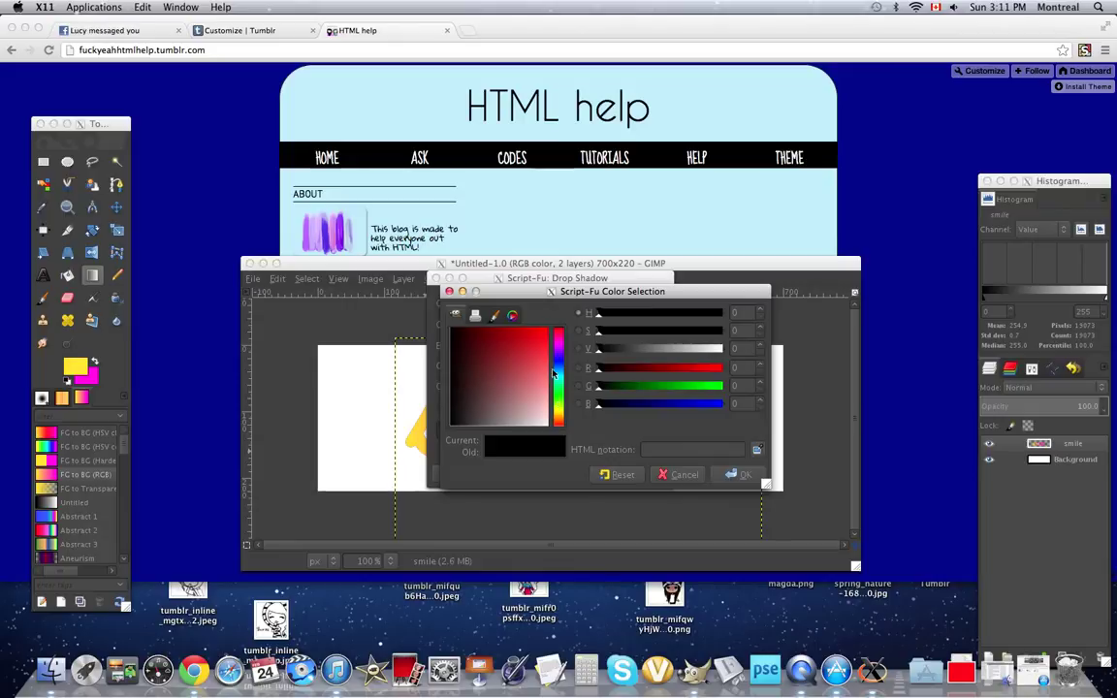
left_click(559, 417)
left_click(530, 335)
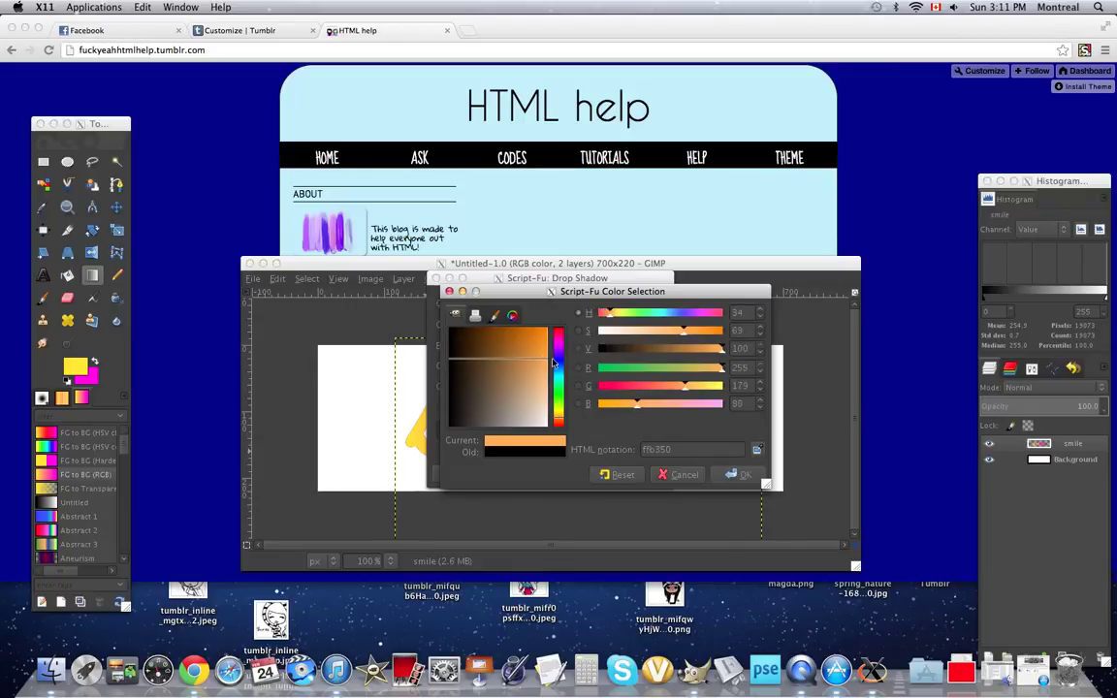
left_click(733, 474)
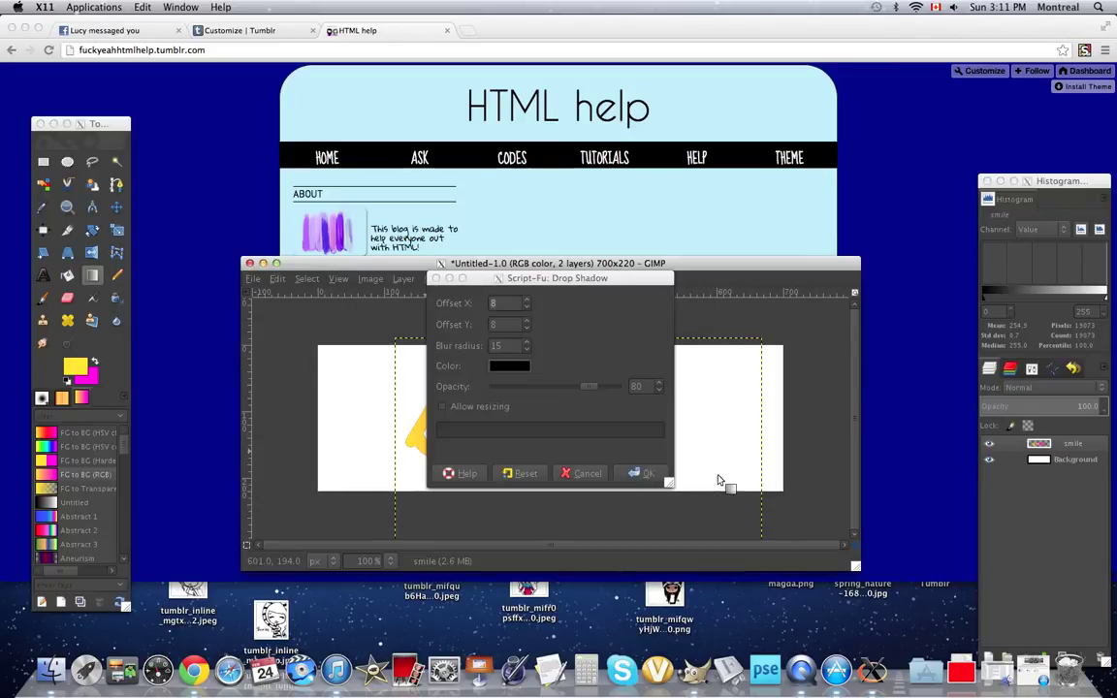
left_click(520, 368)
left_click(559, 409)
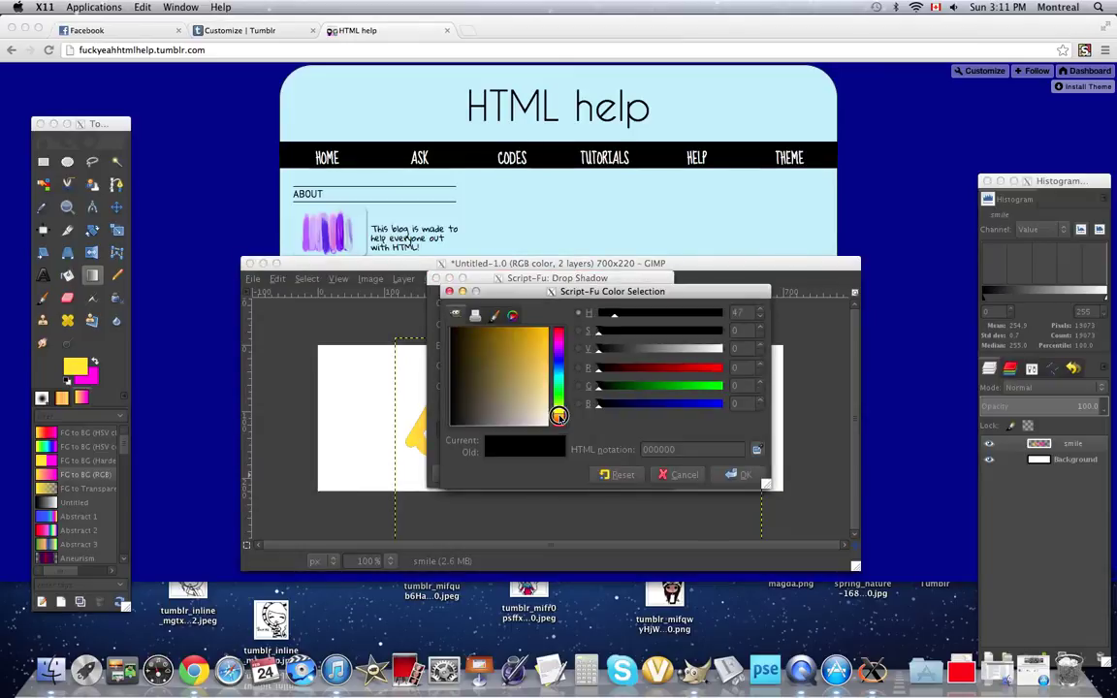
left_click(539, 333)
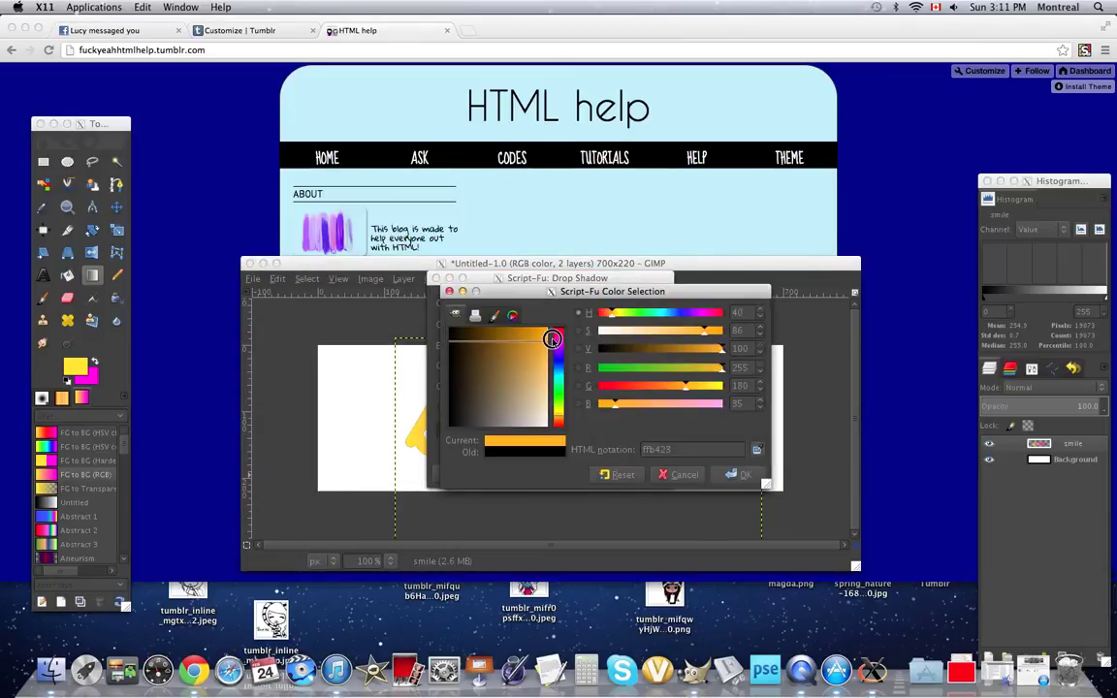
left_click(737, 476)
left_click(634, 475)
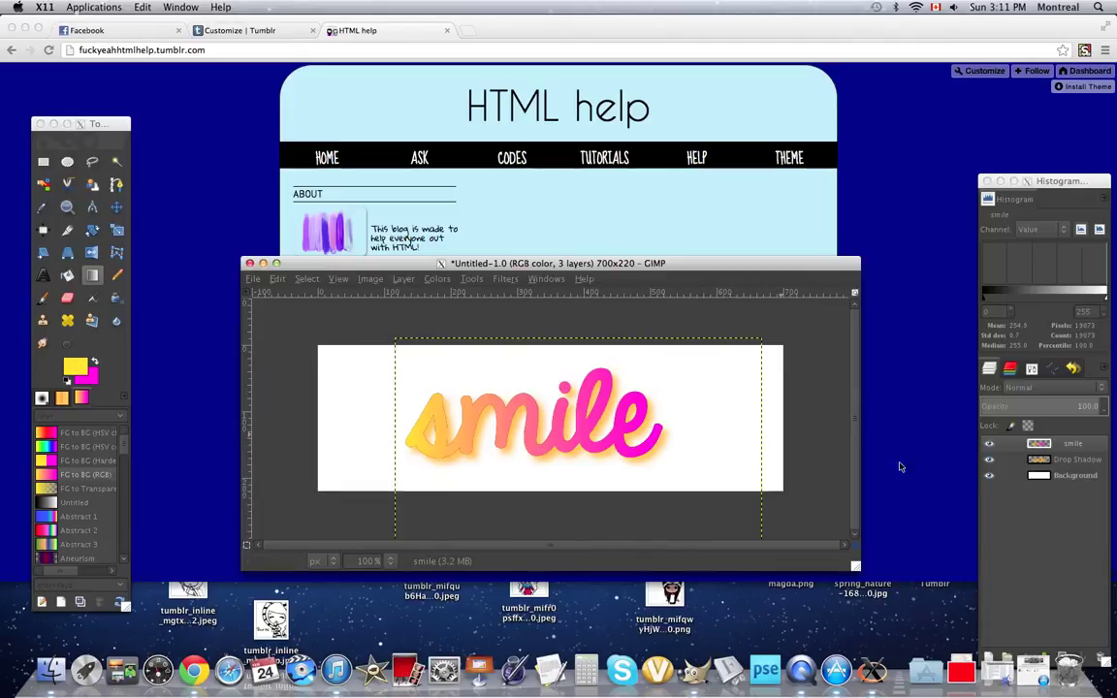
- Delete the white Background layer so the banner becomes transparent
left_click(1068, 476)
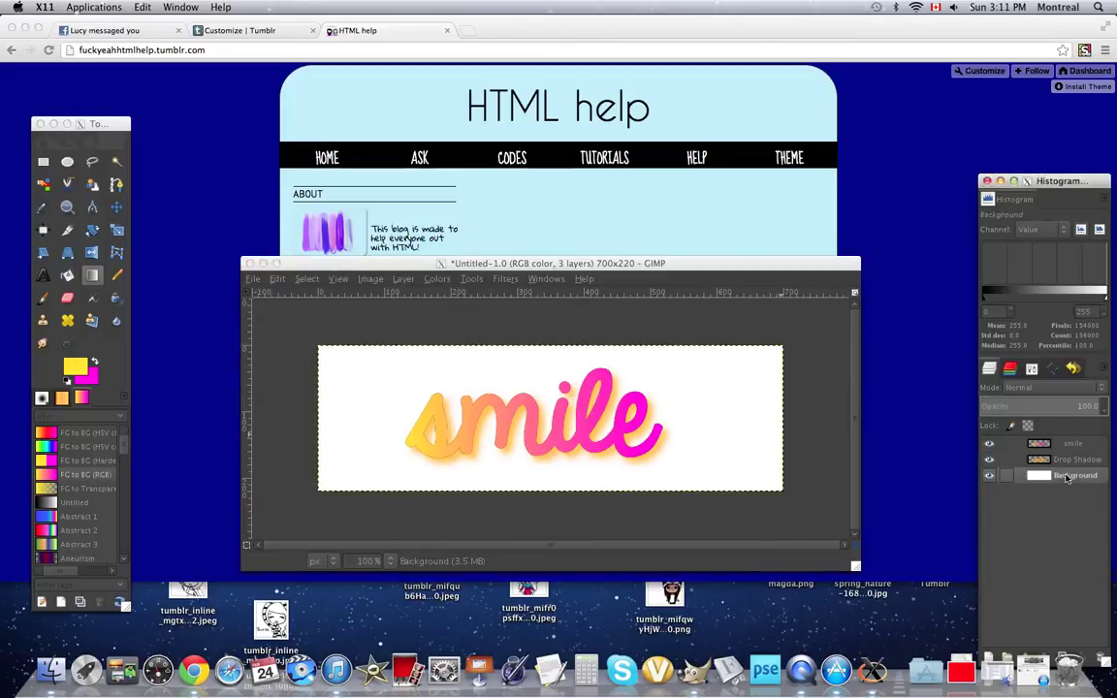
right_click(1068, 476)
left_click(999, 224)
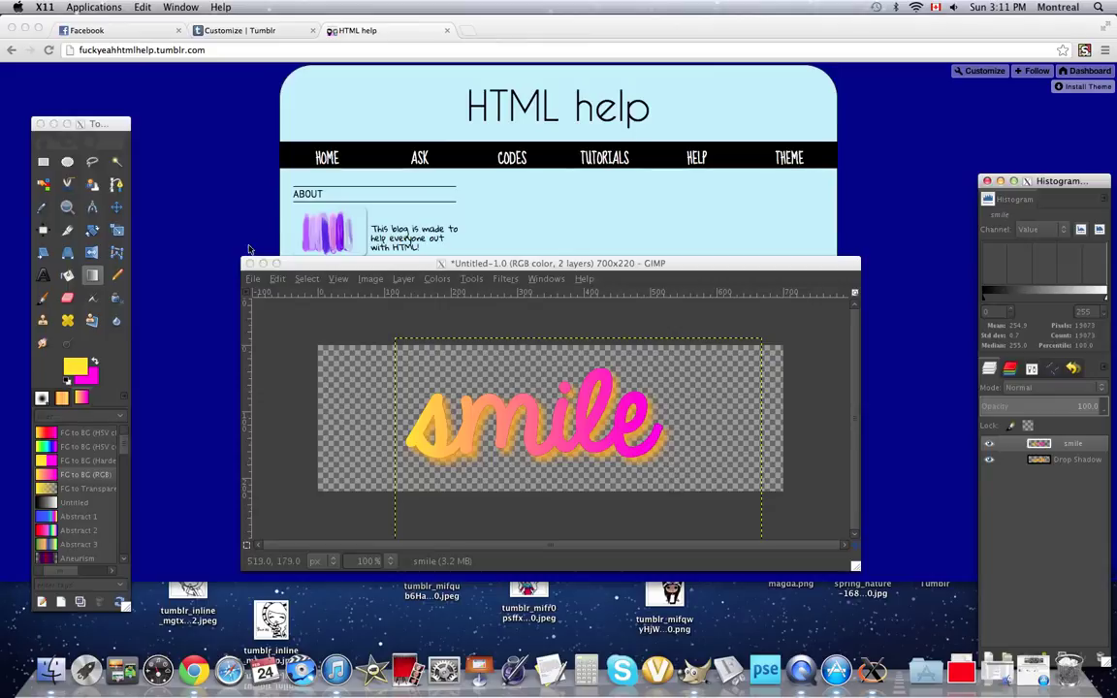
left_click(252, 279)
- Export the image as smile.png into the Desktop folder, accepting the PNG options
left_click(252, 279)
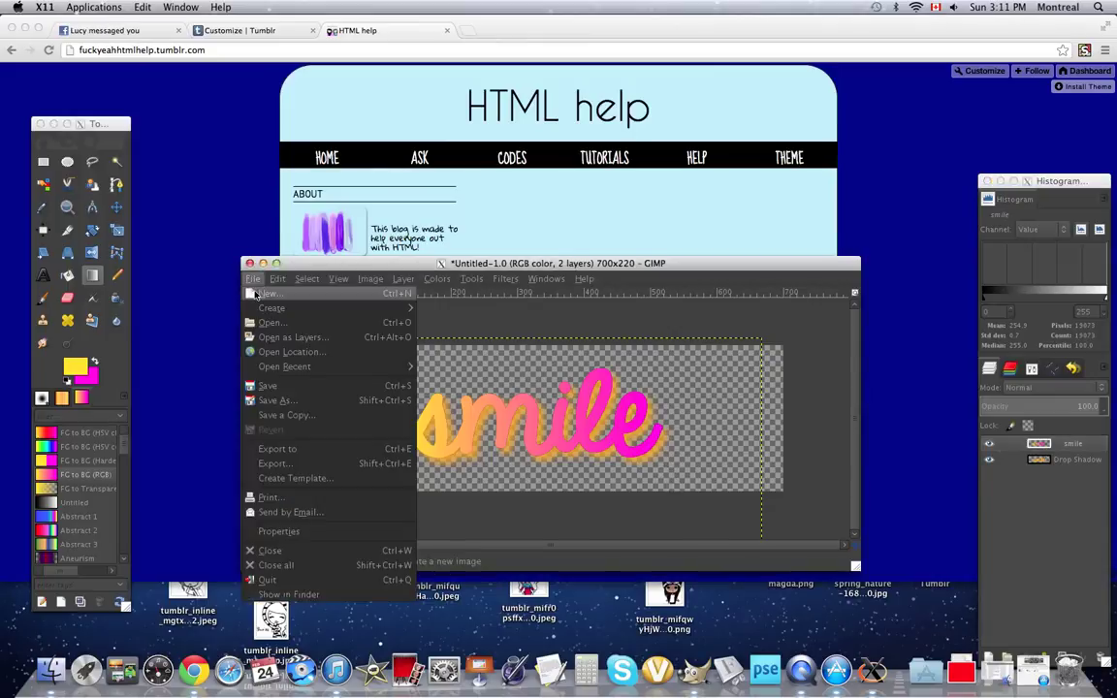
left_click(281, 463)
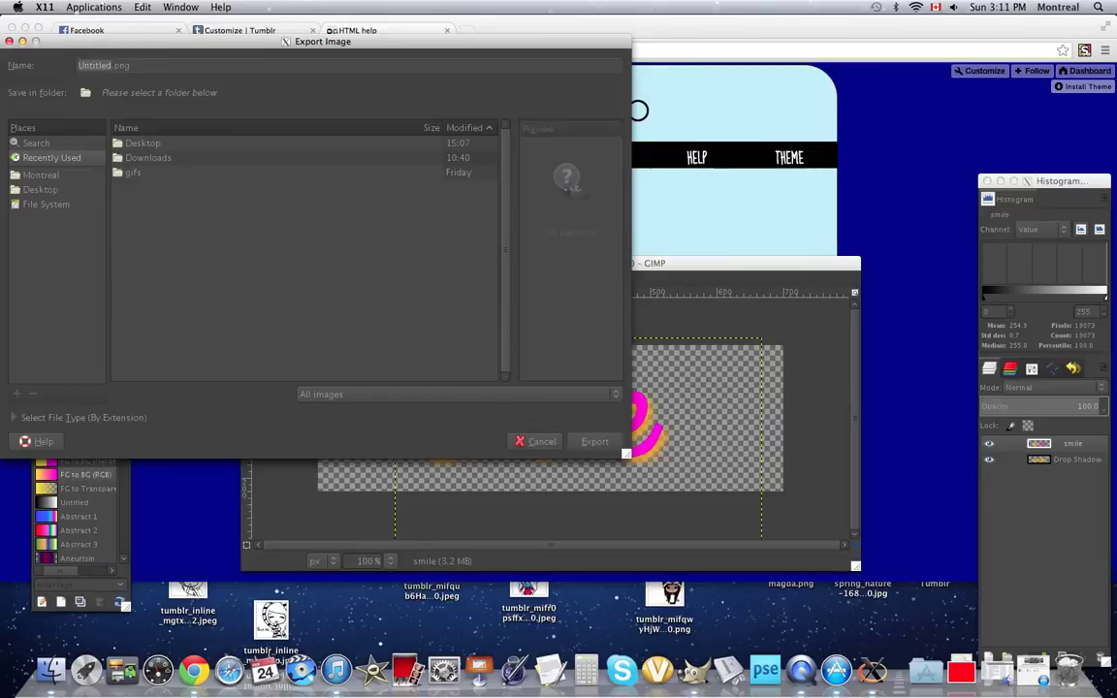
type("smile")
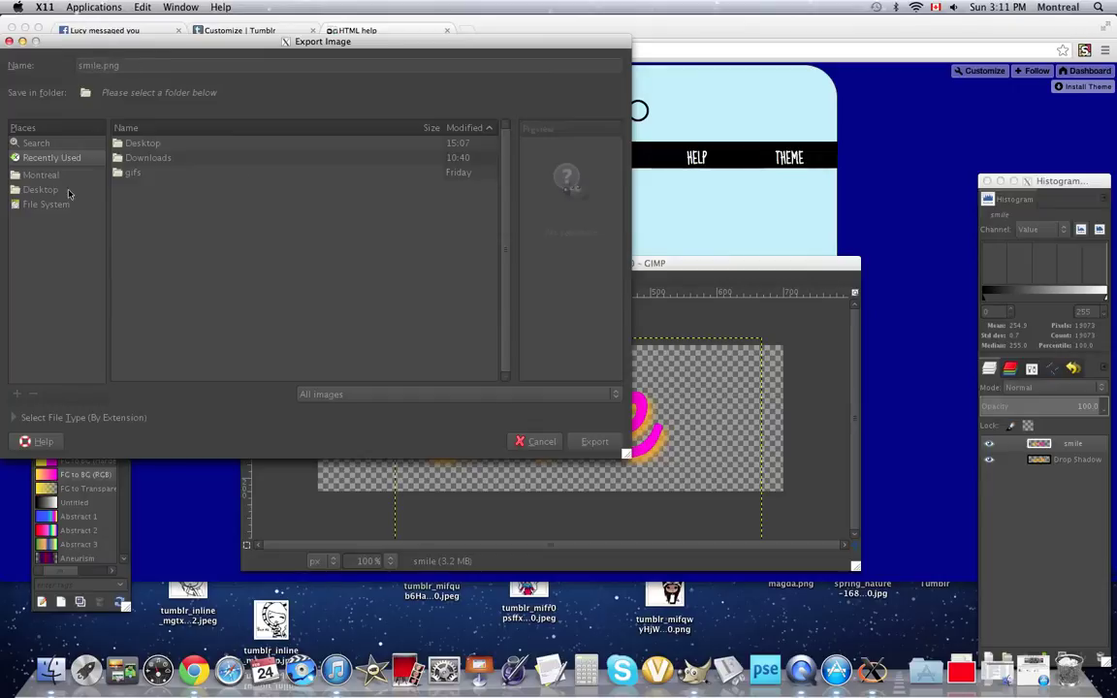
left_click(67, 191)
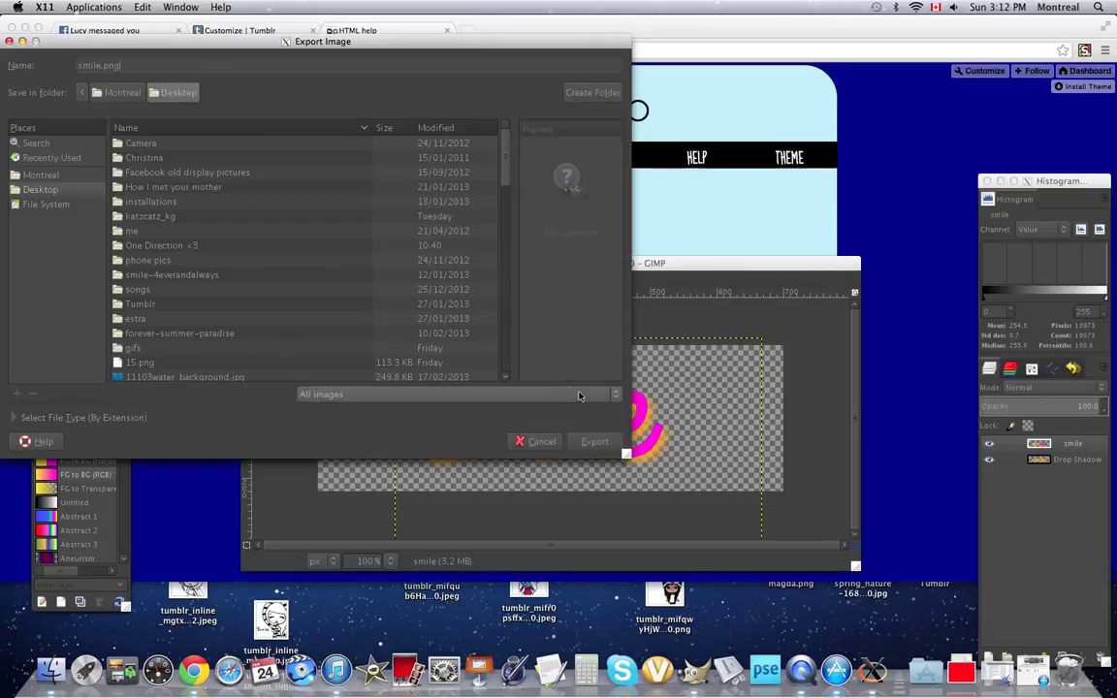
left_click(587, 446)
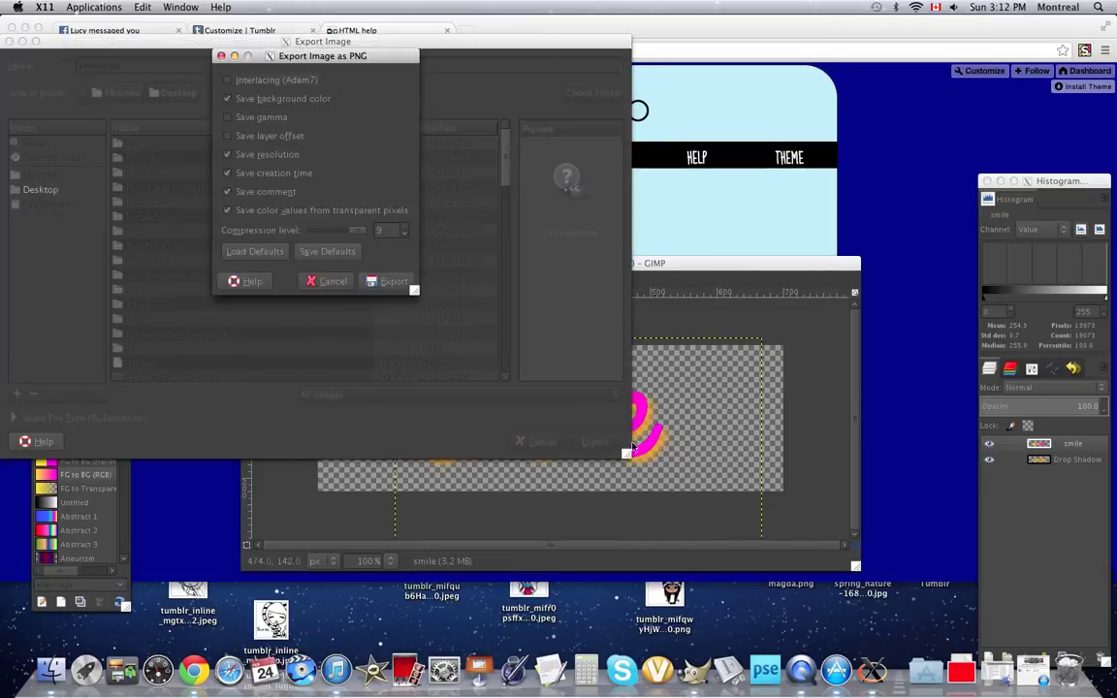
left_click(385, 283)
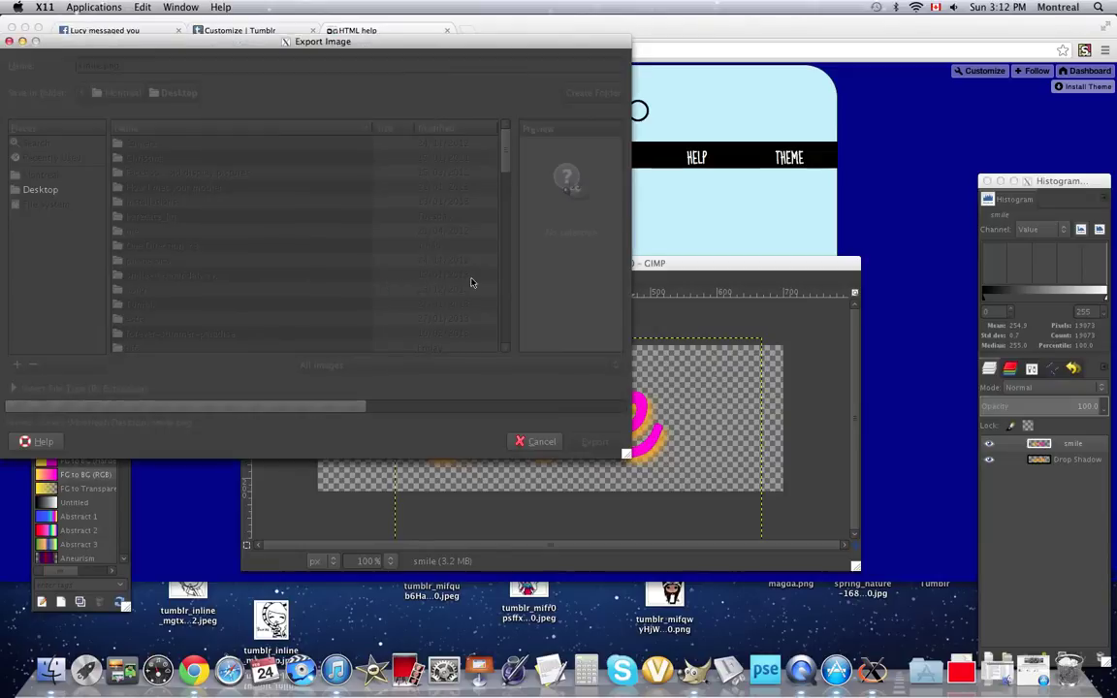